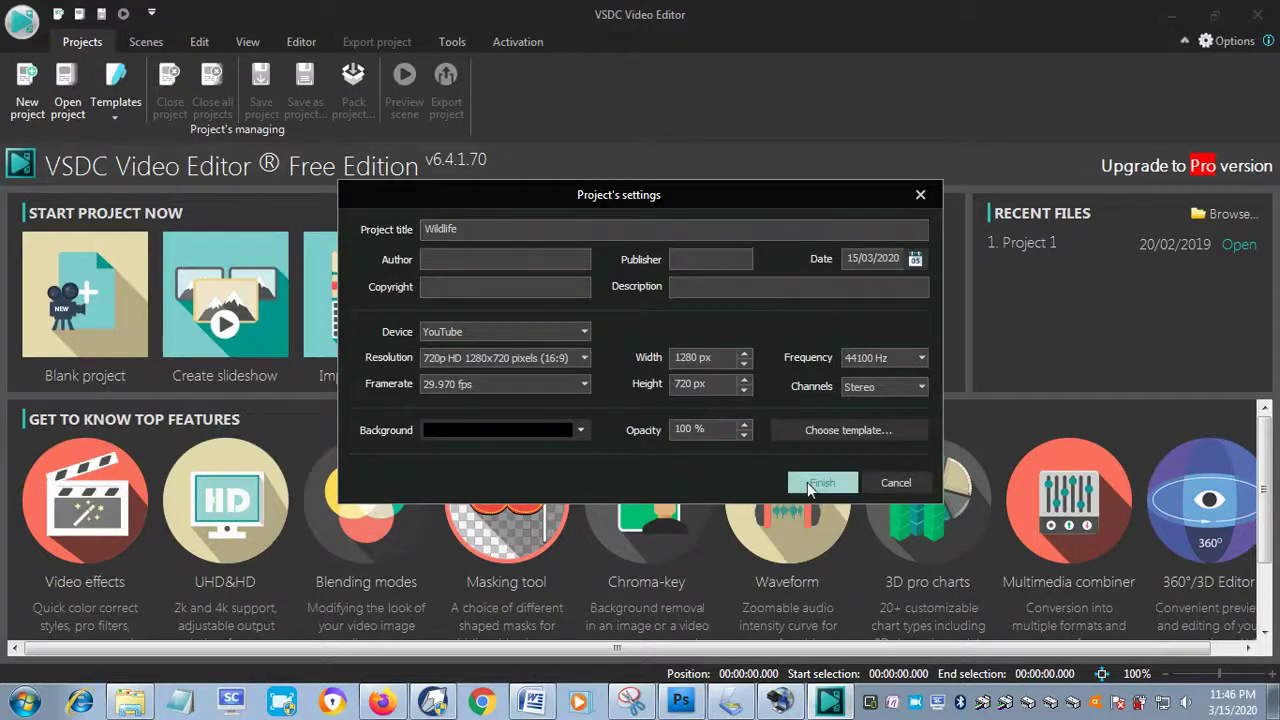
- Create the Wildlife project at 1280x720 and 29.970 fps, and trim the black opening frames off the video clip
left_click(810, 483)
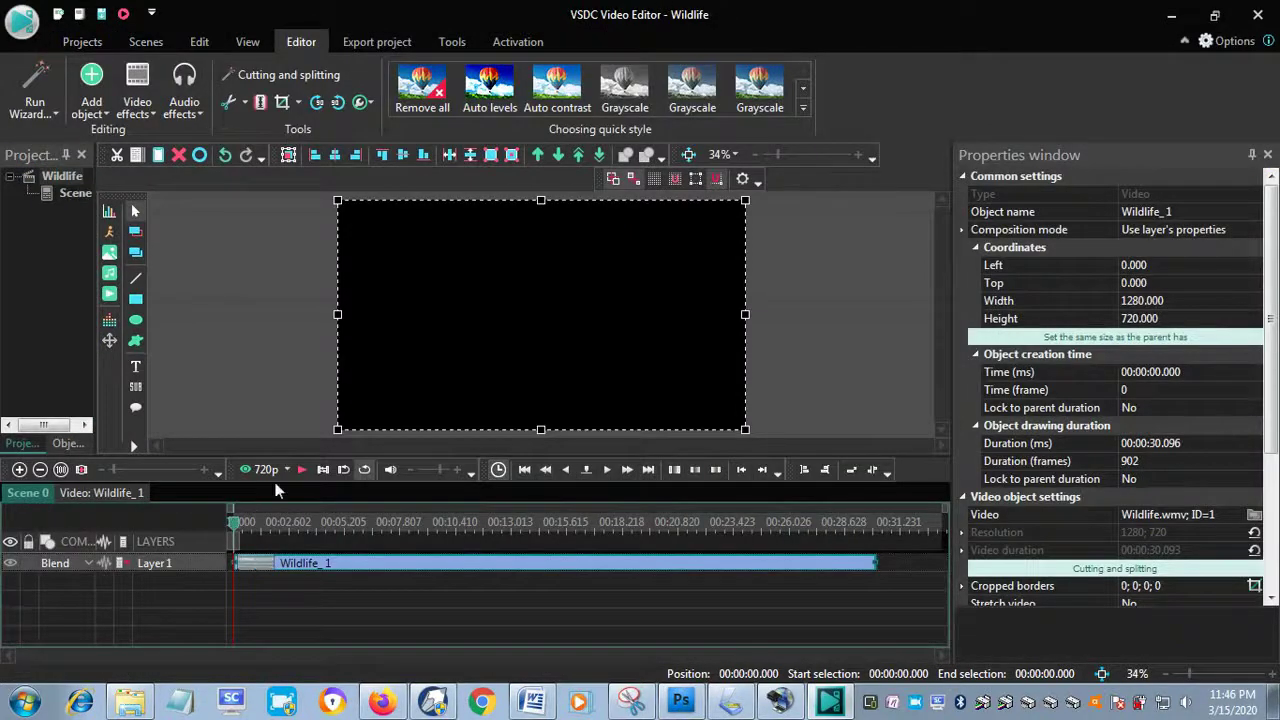
left_click(607, 470)
left_click(243, 101)
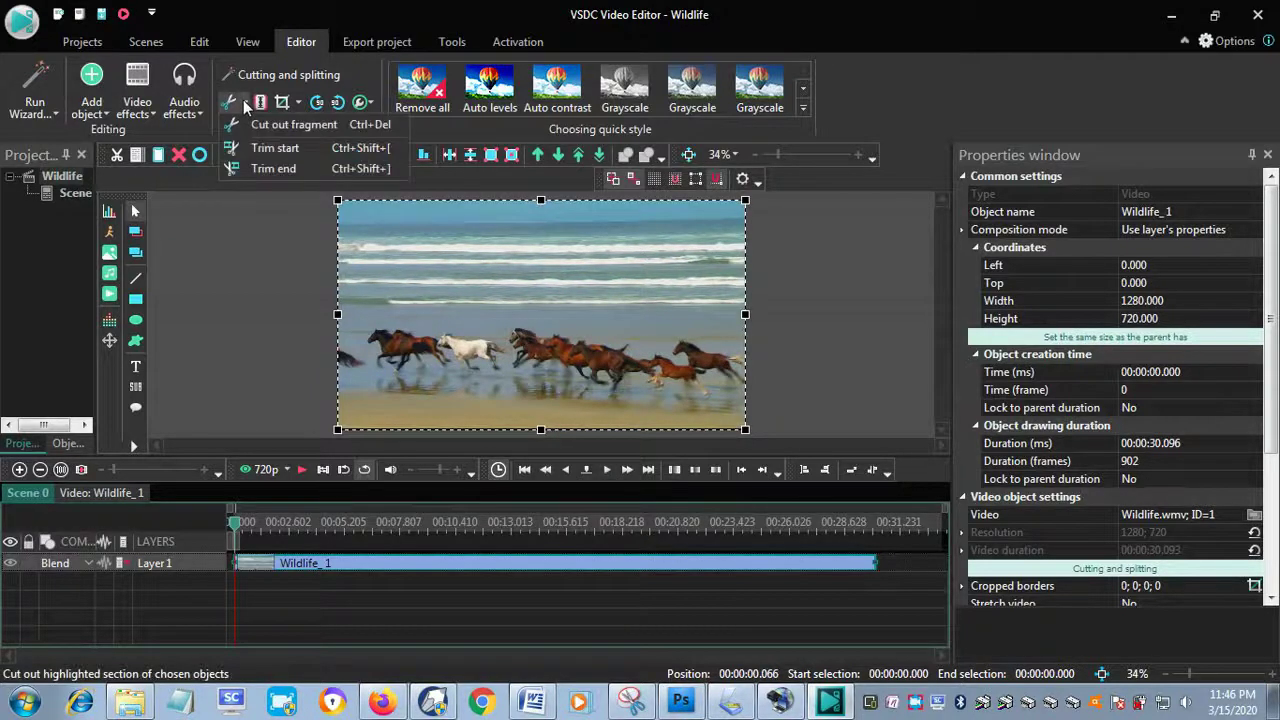
left_click(272, 147)
left_click_drag(371, 563, 210, 525)
left_click(240, 530)
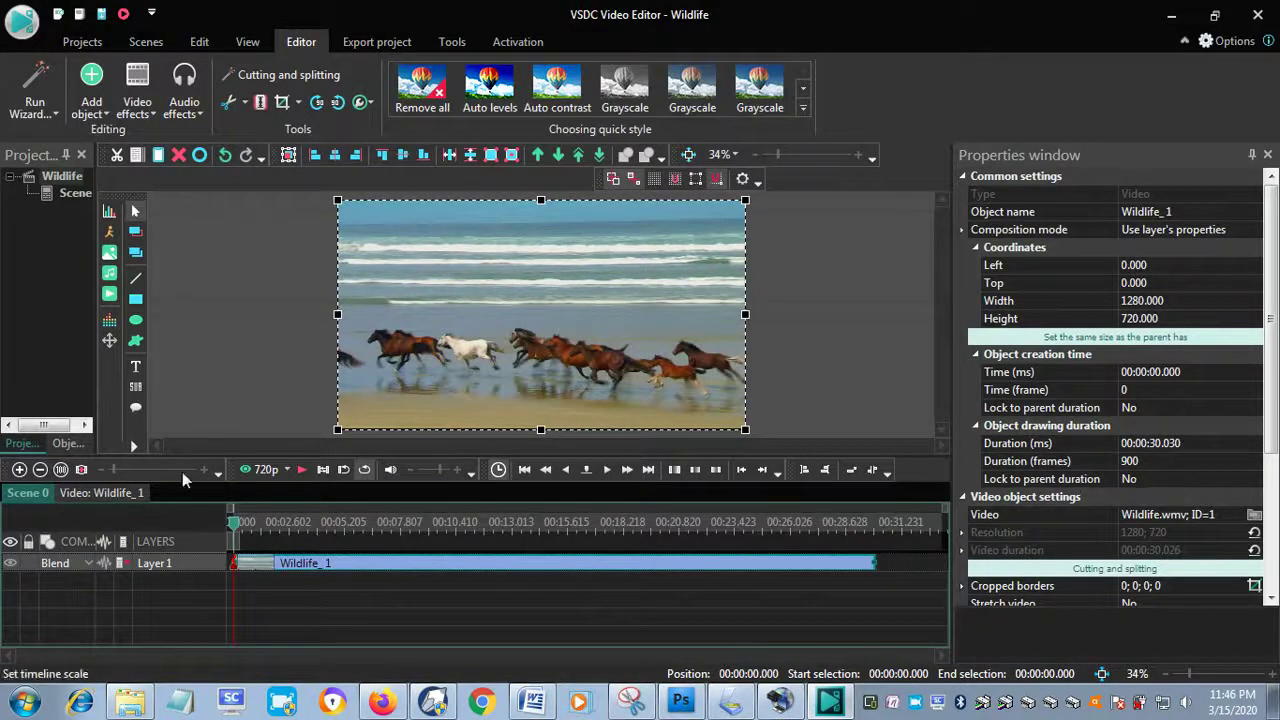
- Add a text object from the cursor position on a new layer, reading "TEKS BERJALAN PRODUCTION DIUNDANG ONLINE"
mouse_move(137, 369)
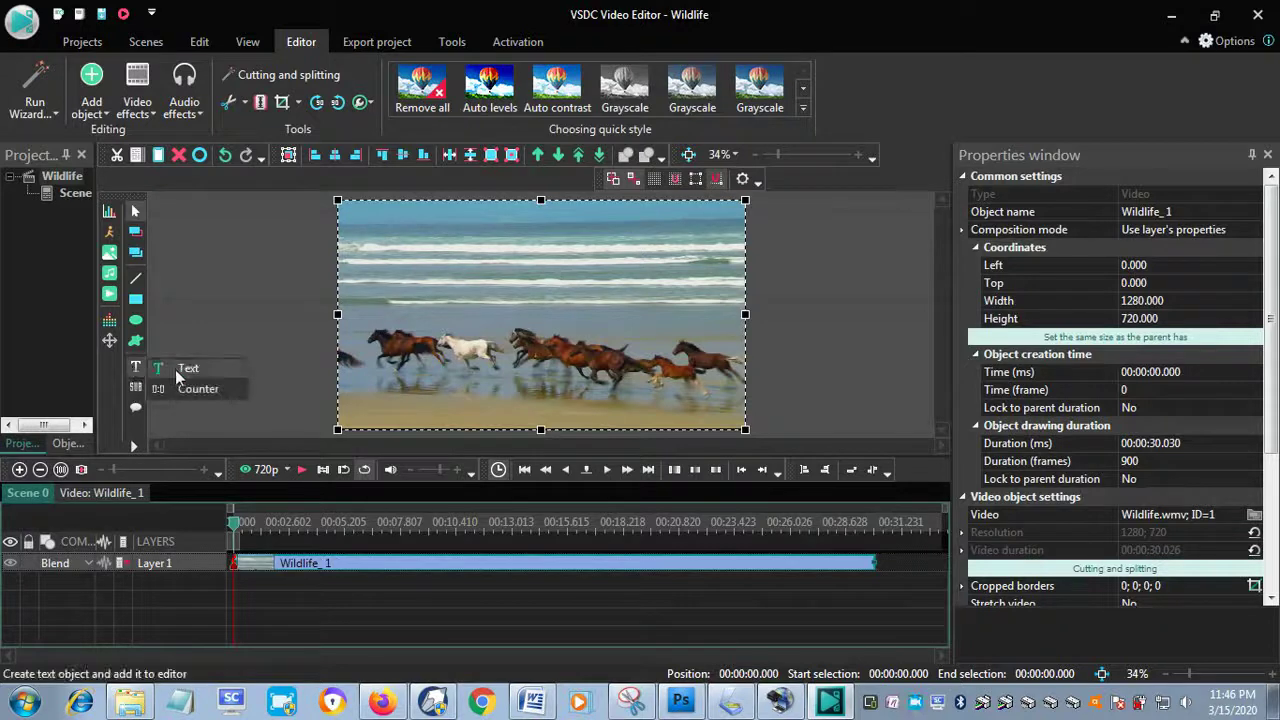
left_click(175, 369)
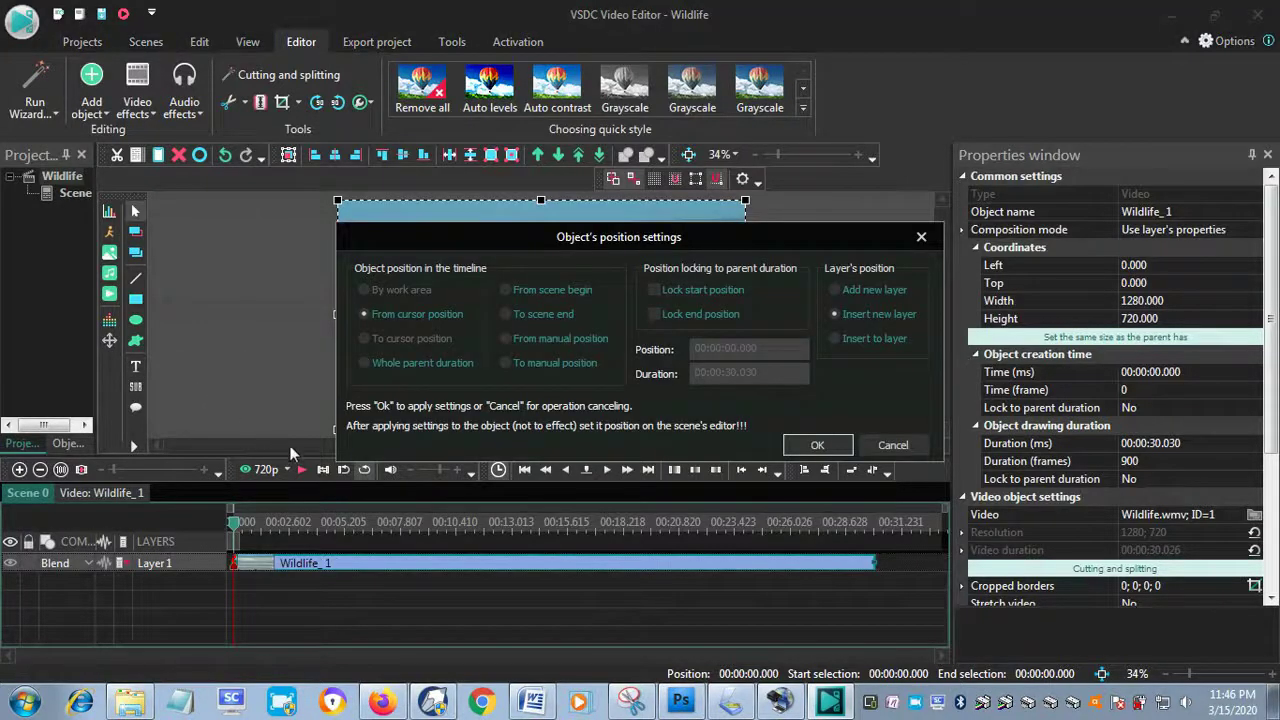
left_click(815, 446)
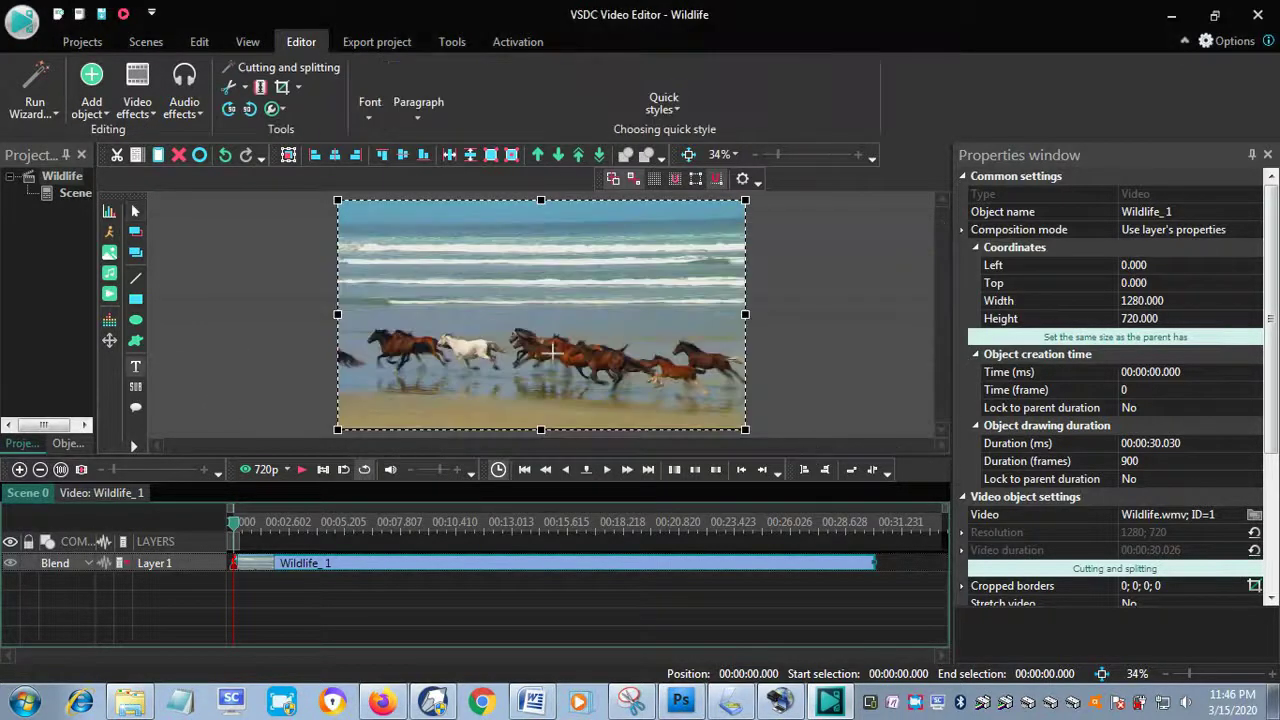
left_click_drag(383, 267, 595, 364)
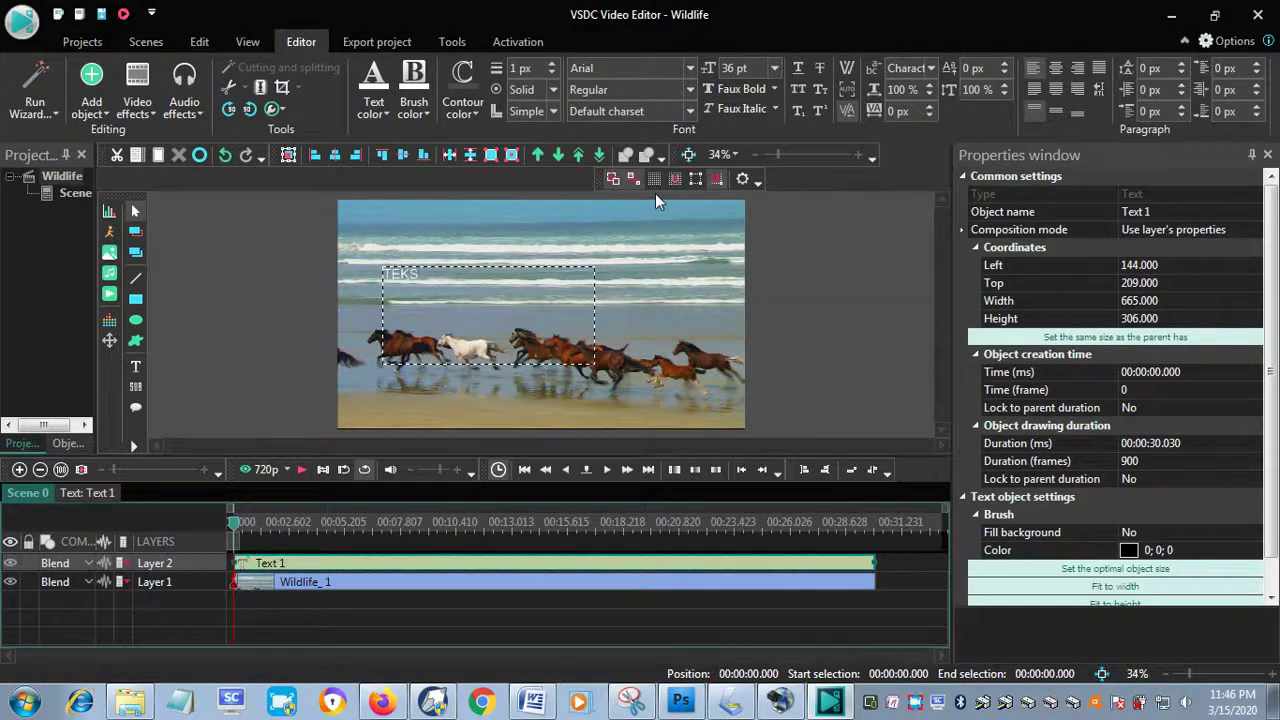
type("JALAN PRODUCTION")
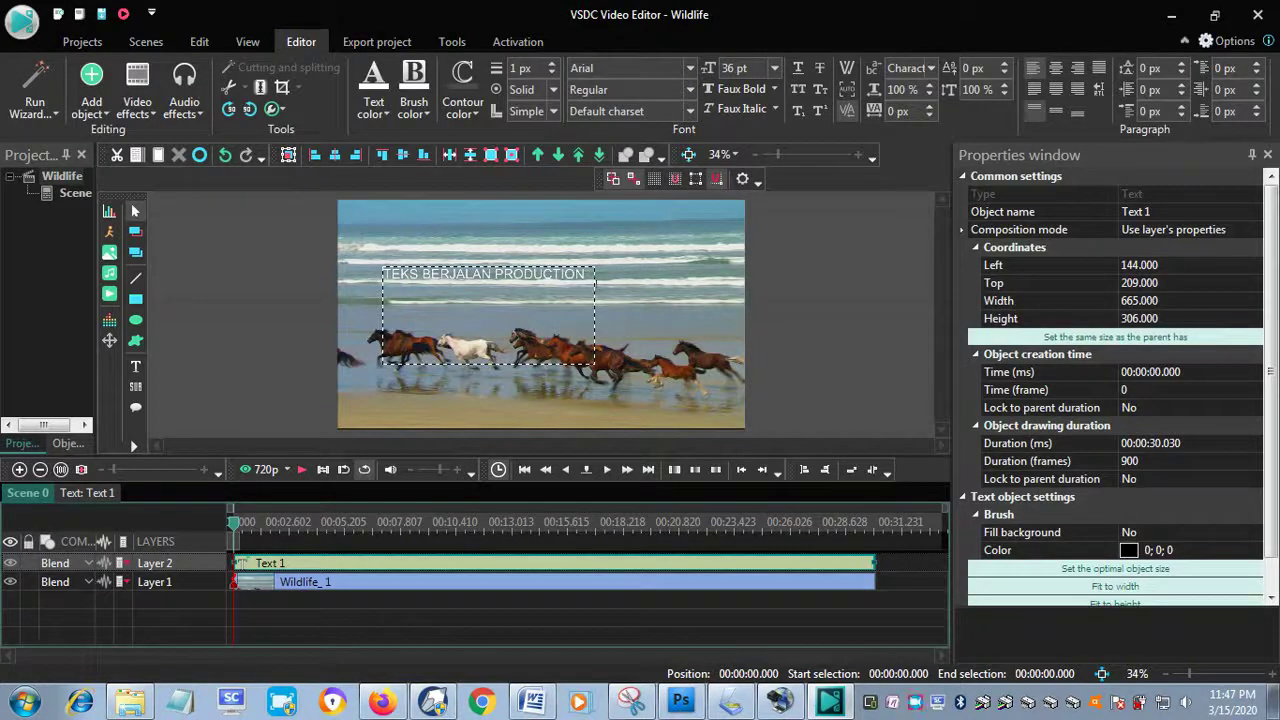
left_click(617, 322)
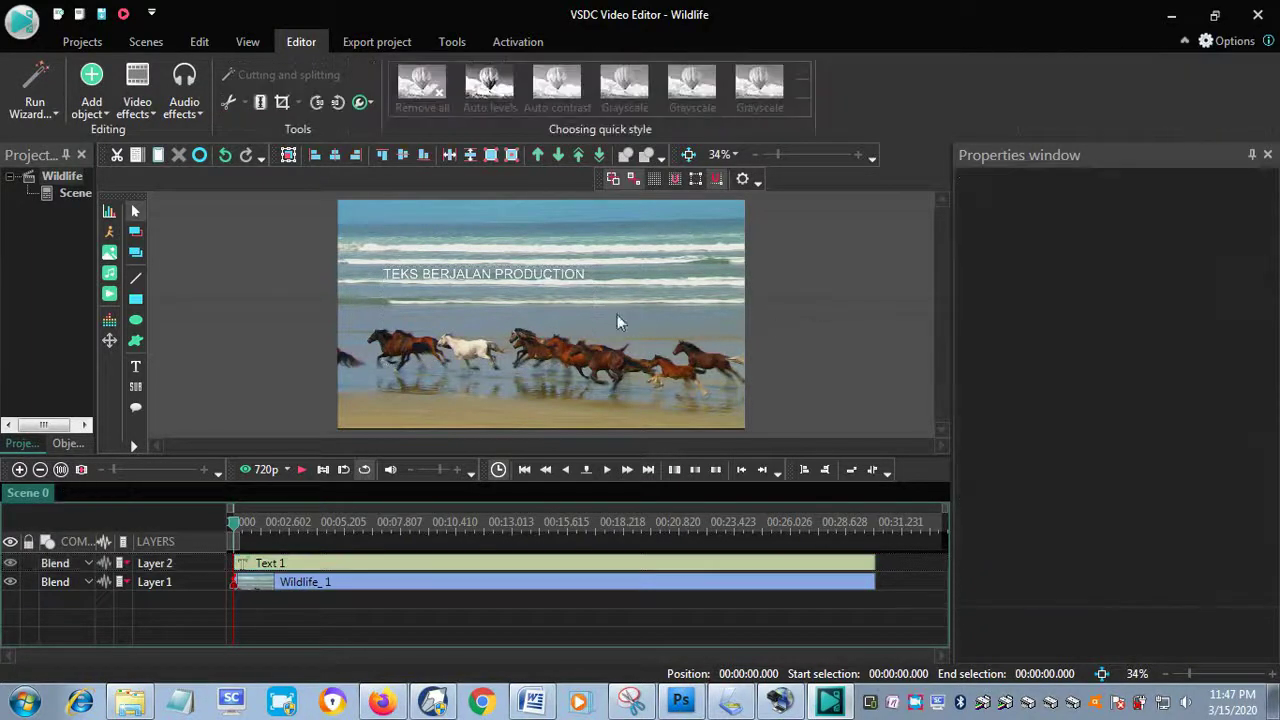
- Resize the text box to about 1068 px wide and 70 px high so it fits the line
left_click(566, 276)
left_click_drag(594, 314, 722, 314)
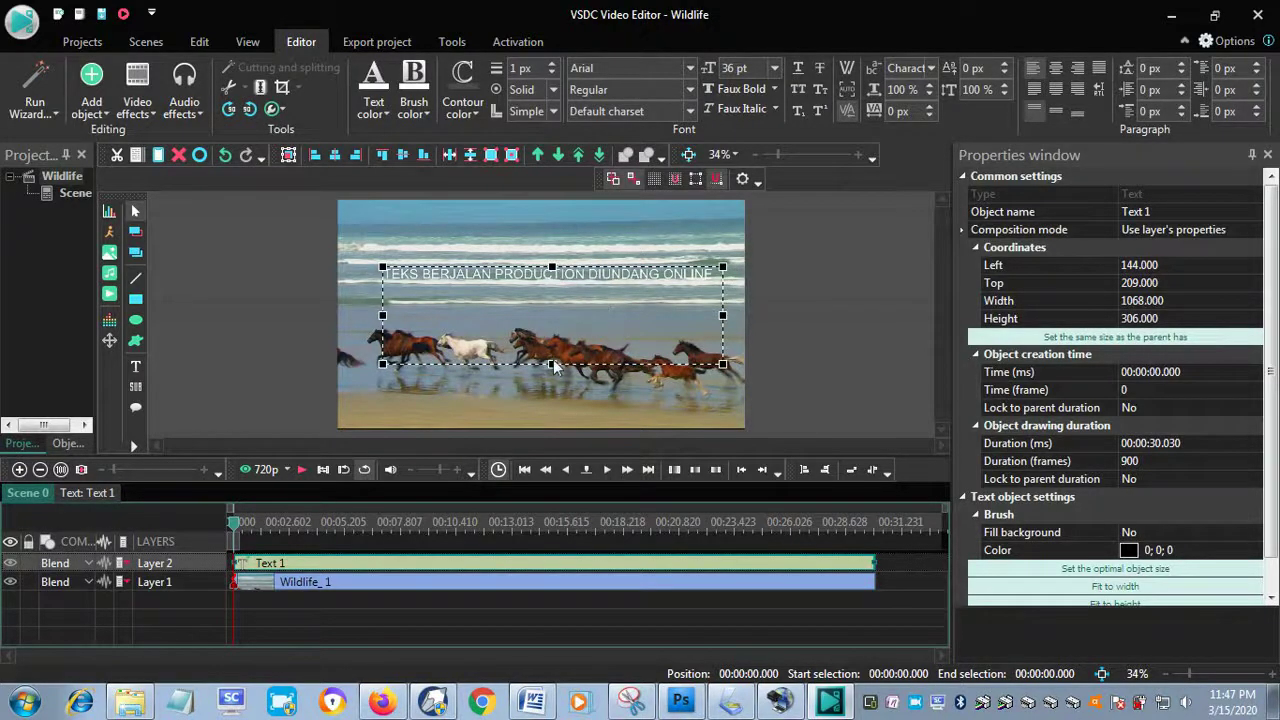
left_click_drag(551, 365, 543, 290)
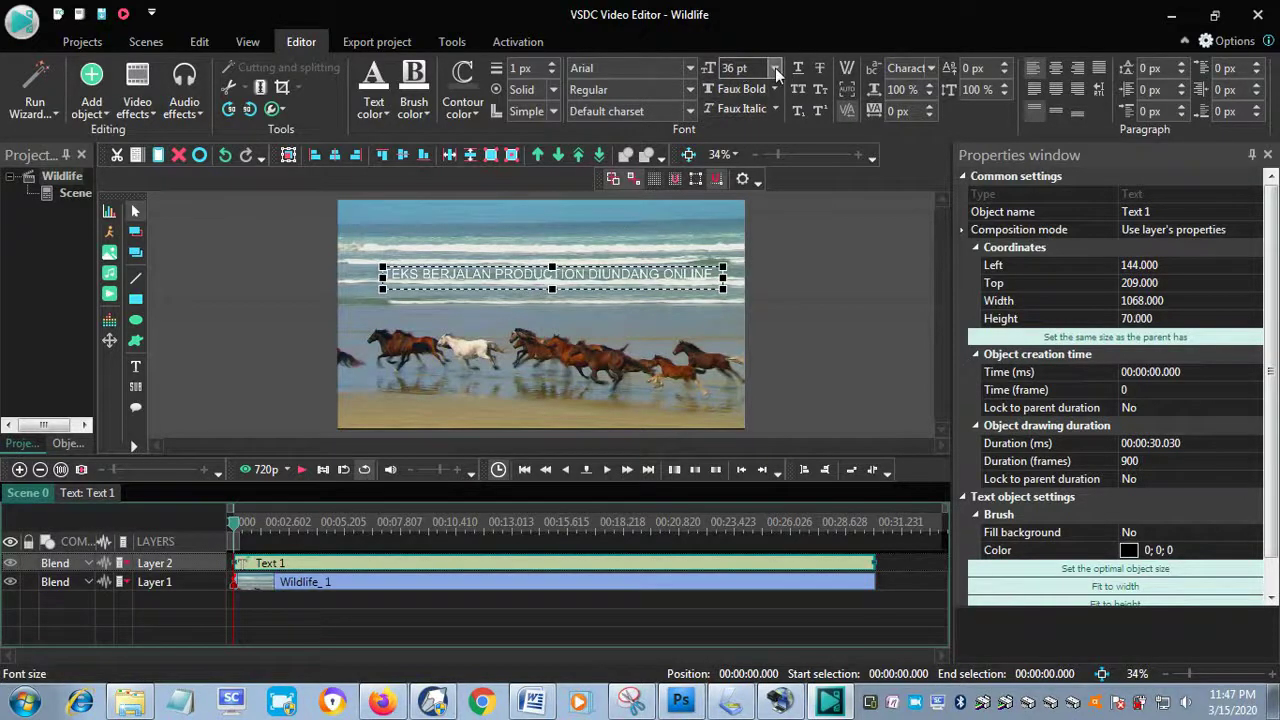
- Set the text's font to Gill Sans Ultra Bold and its contour color to yellow
left_click(690, 68)
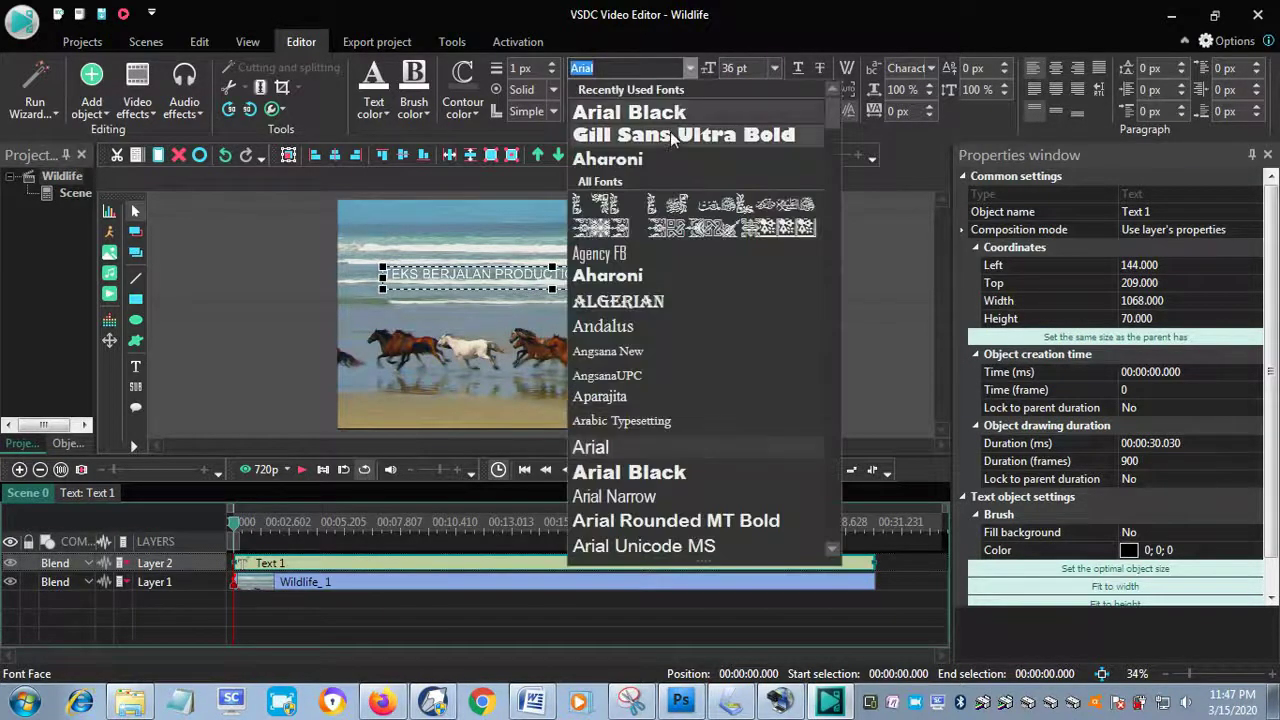
left_click(686, 129)
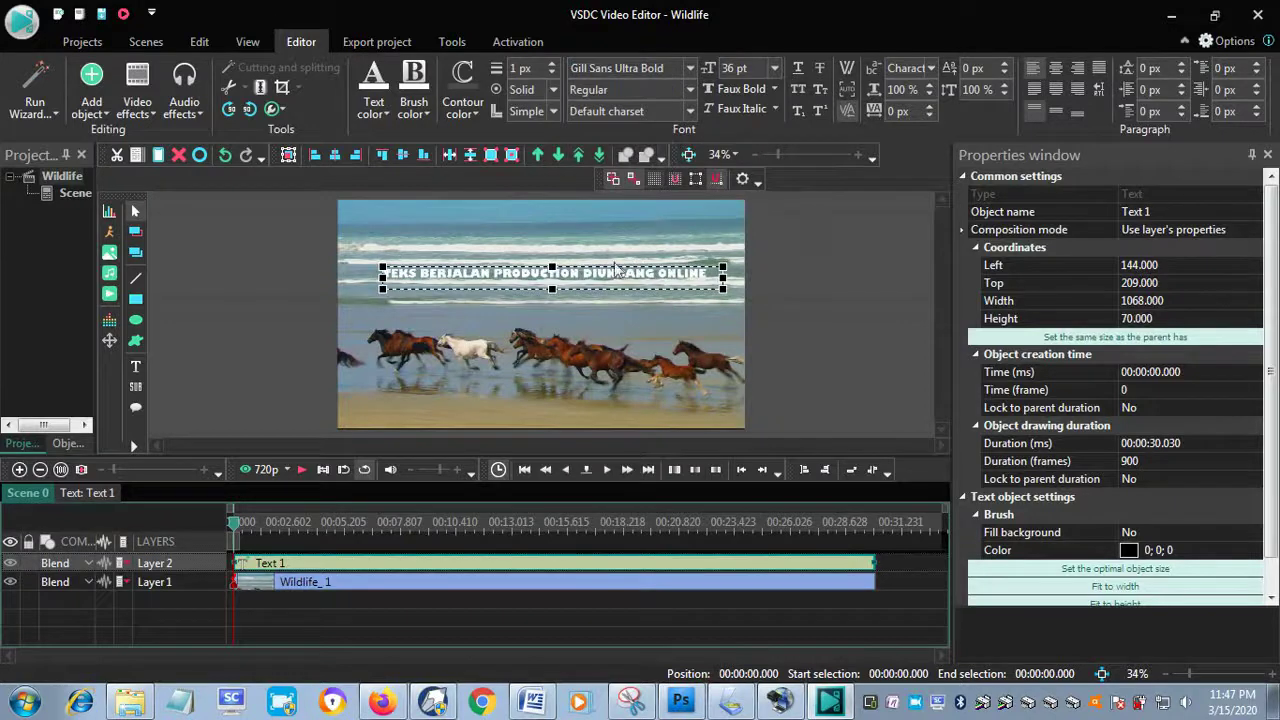
left_click(474, 115)
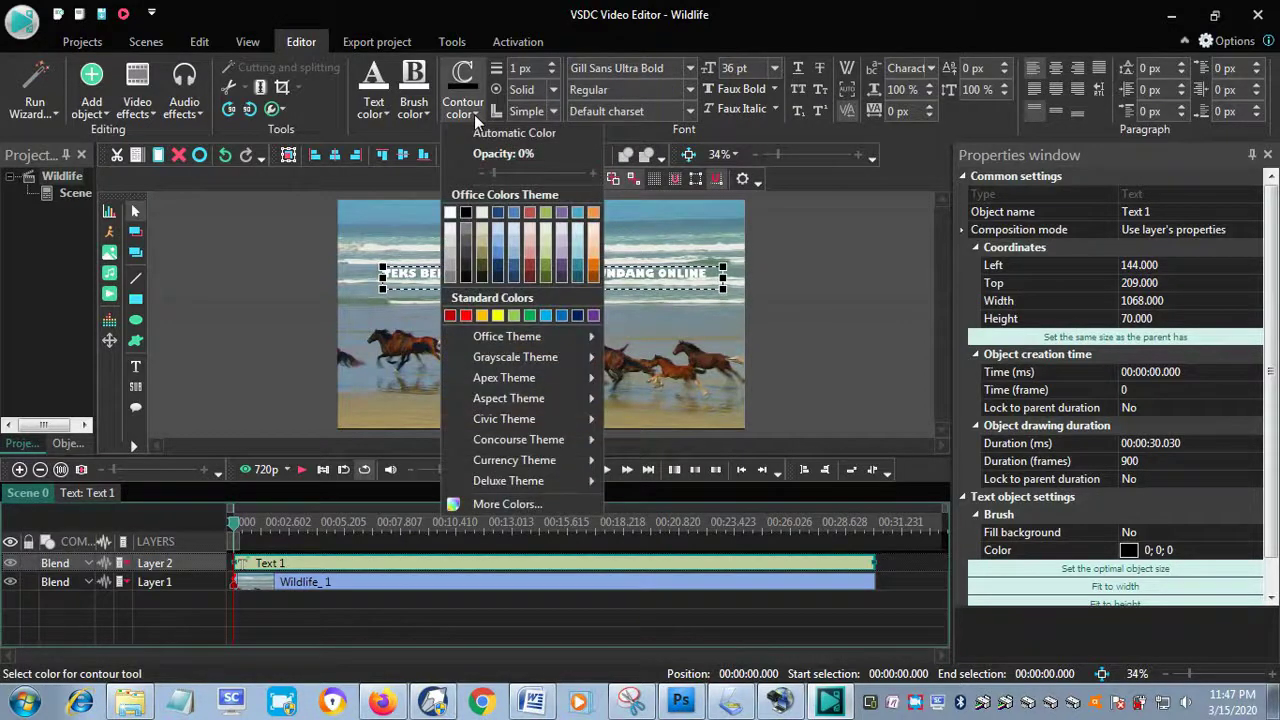
left_click(498, 316)
- Move the text just outside the frame's lower right corner, to about 1294 px left and 667 px top
left_click_drag(500, 284, 853, 416)
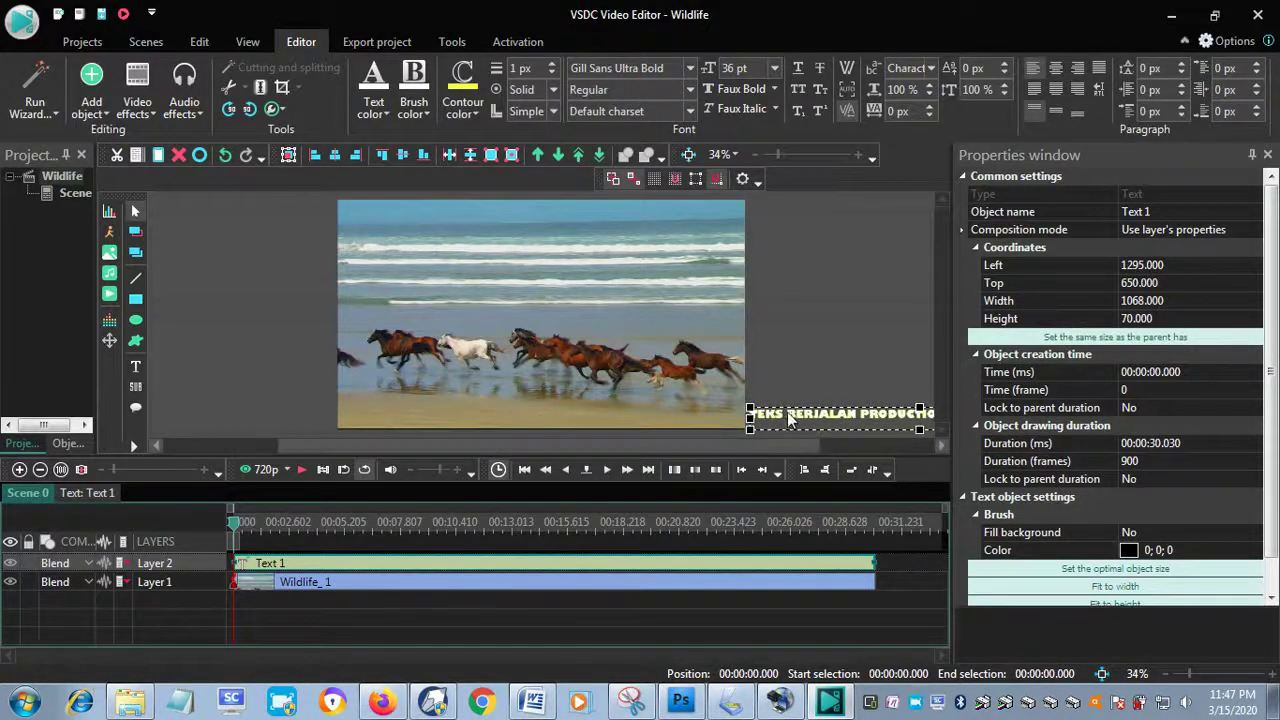
left_click_drag(768, 410, 769, 424)
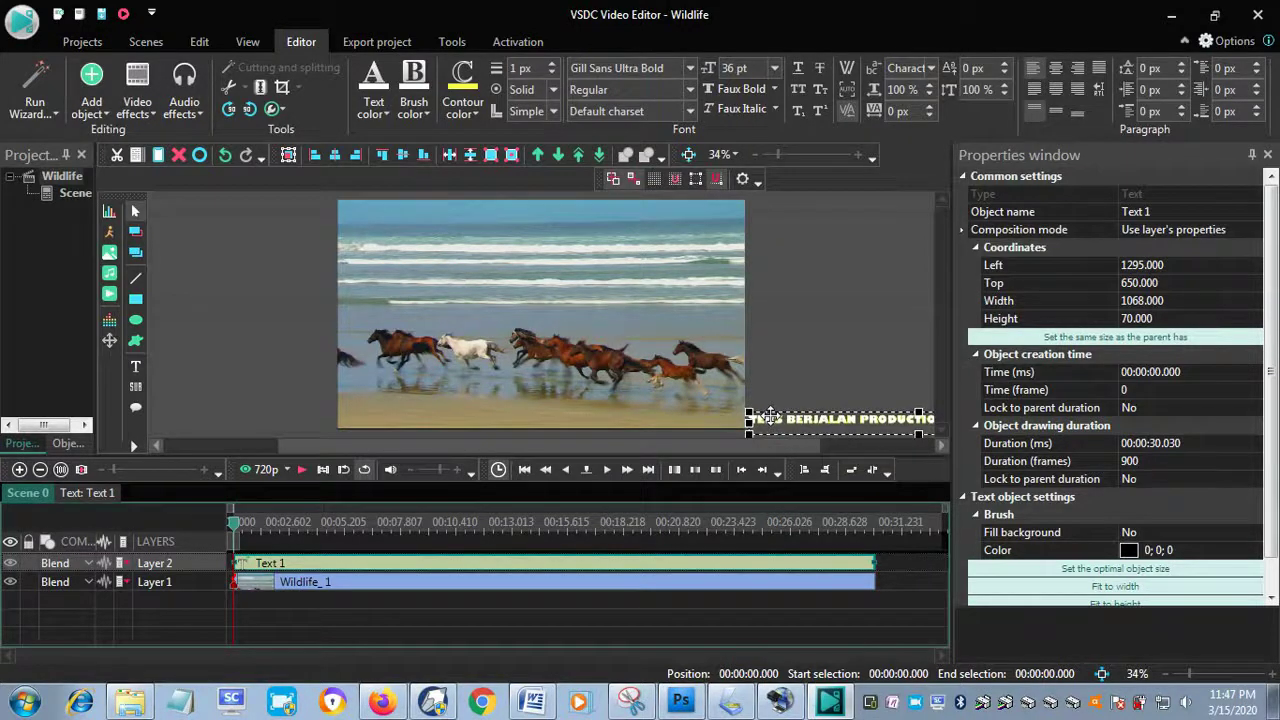
left_click(809, 365)
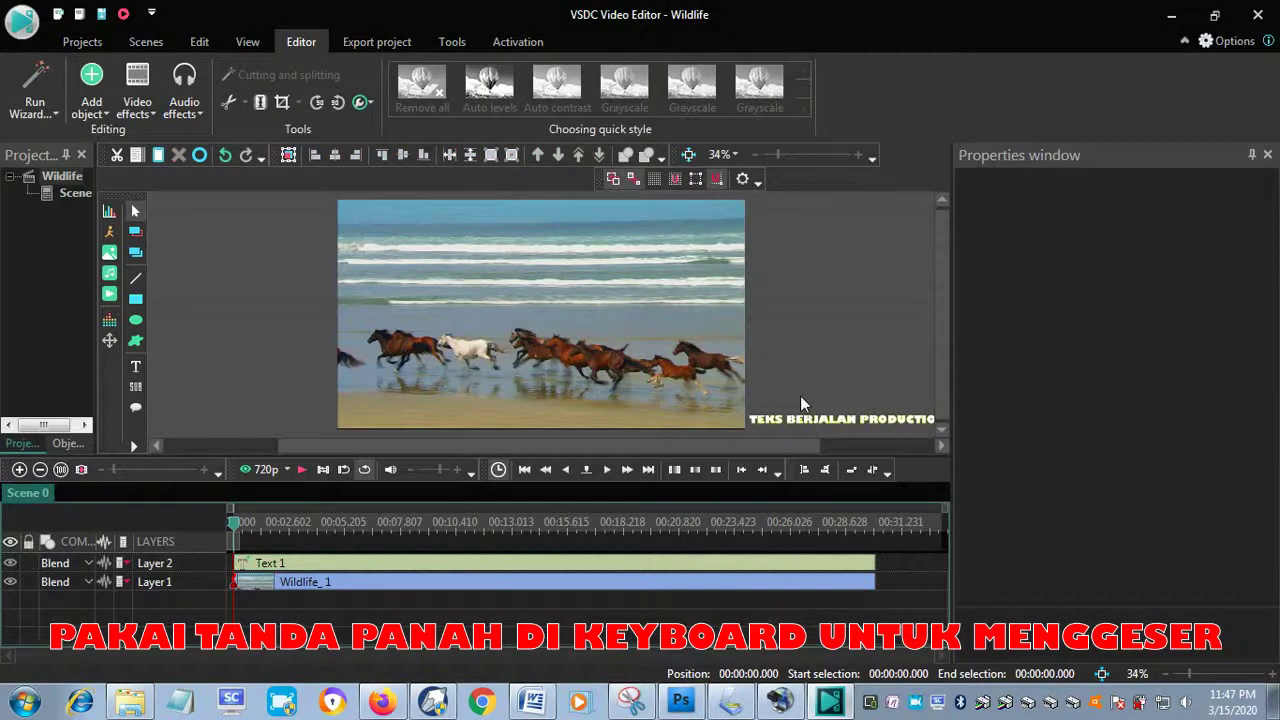
left_click(772, 420)
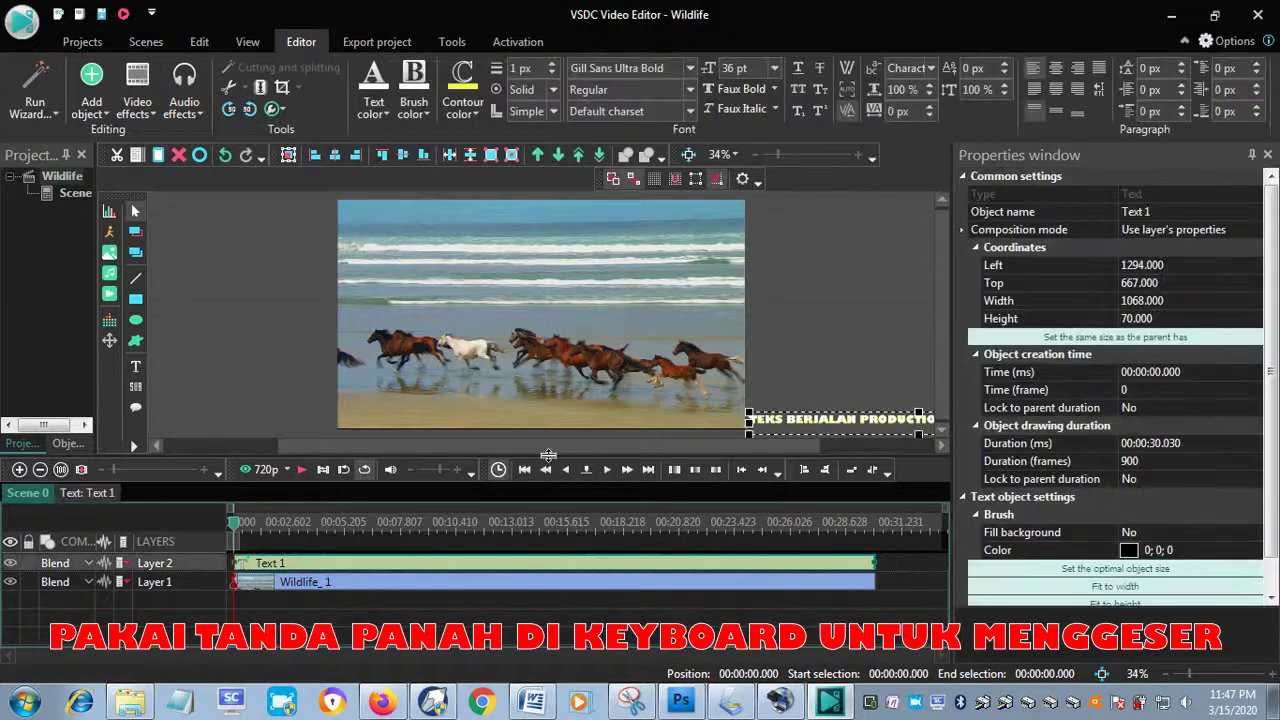
- Add a Movement to the text with a path from the right of the frame to about X -568, Y 697
left_click(86, 492)
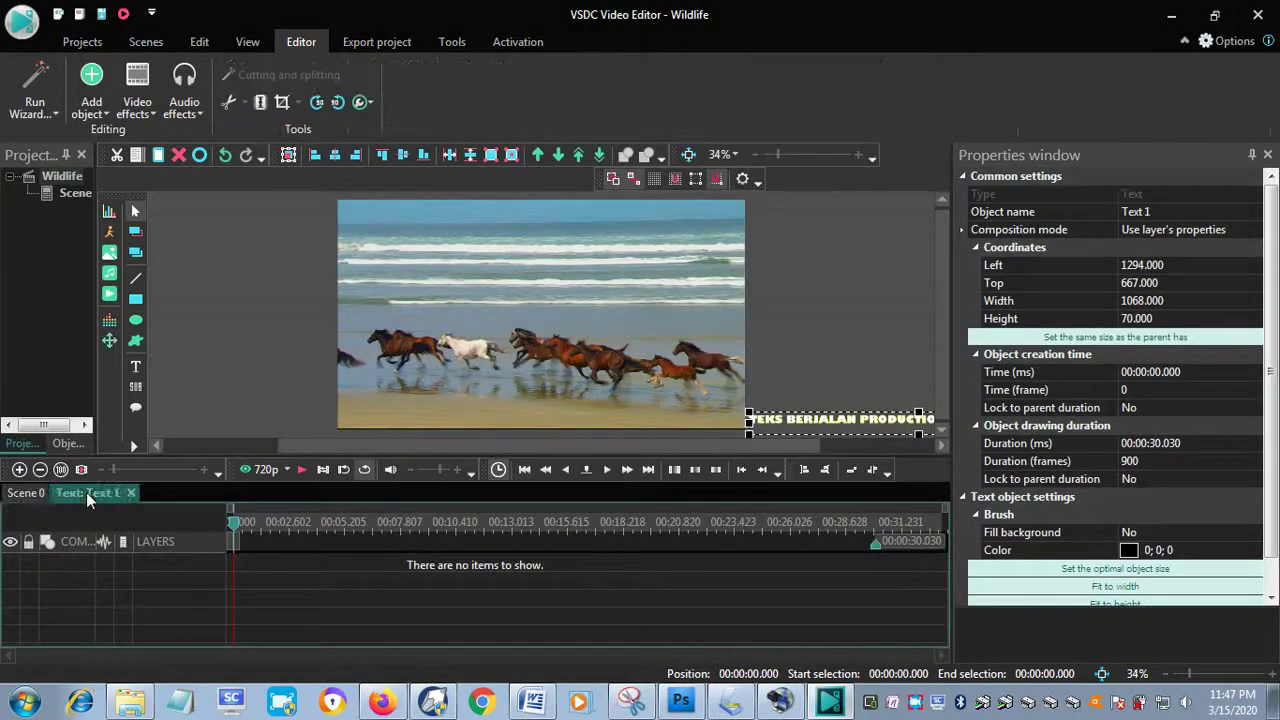
left_click(92, 106)
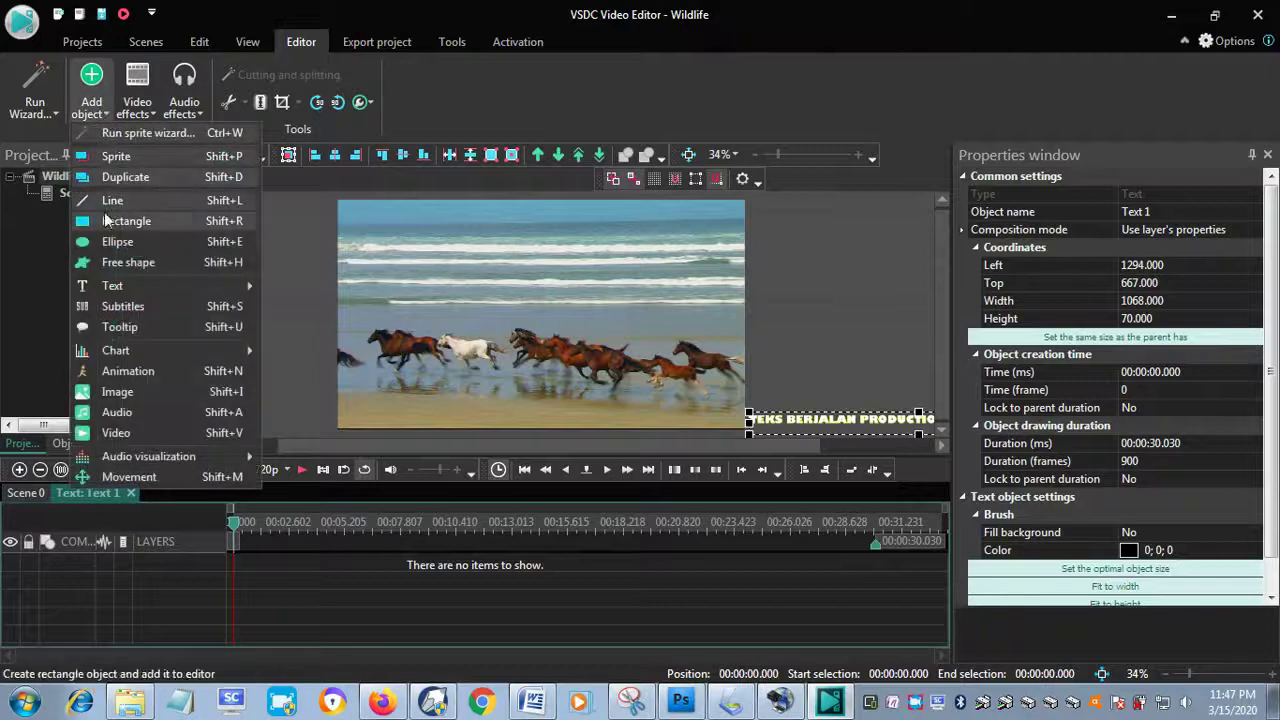
left_click(140, 477)
left_click(729, 431)
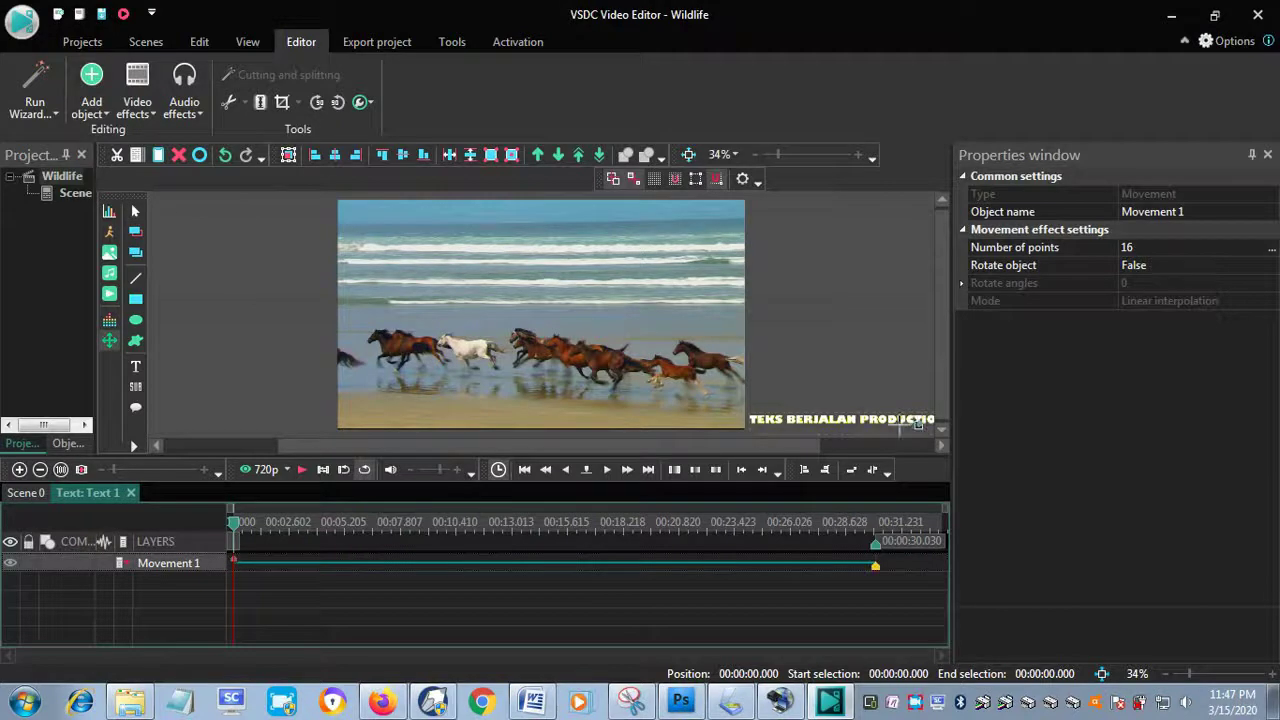
left_click(918, 425)
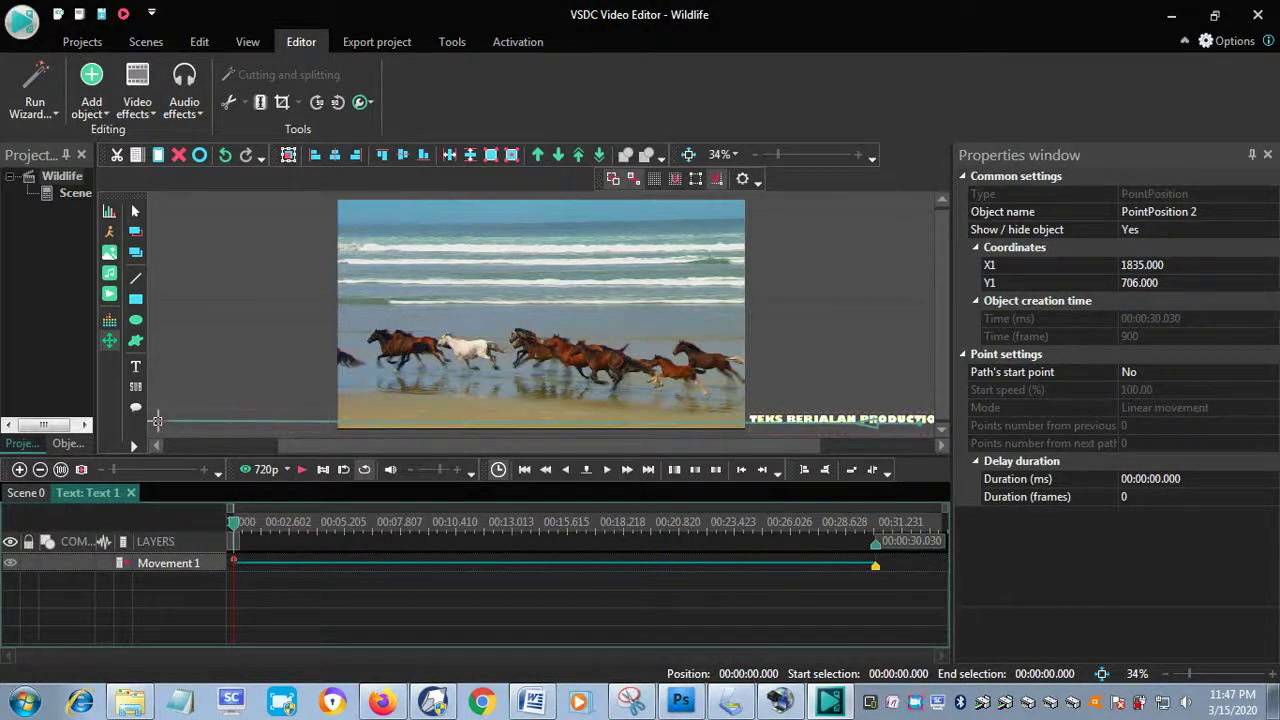
left_click(155, 421)
- Preview the text moving across the video, and return the playback cursor to the start of the scene
left_click(298, 472)
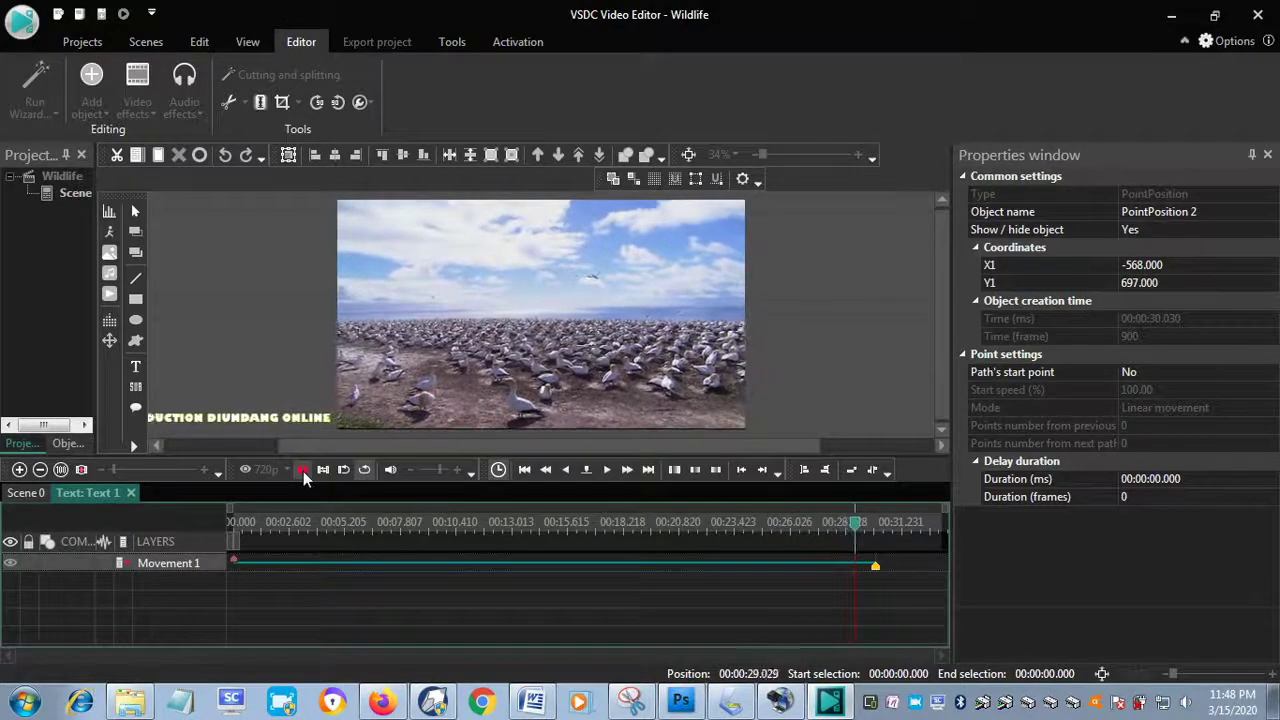
left_click(302, 470)
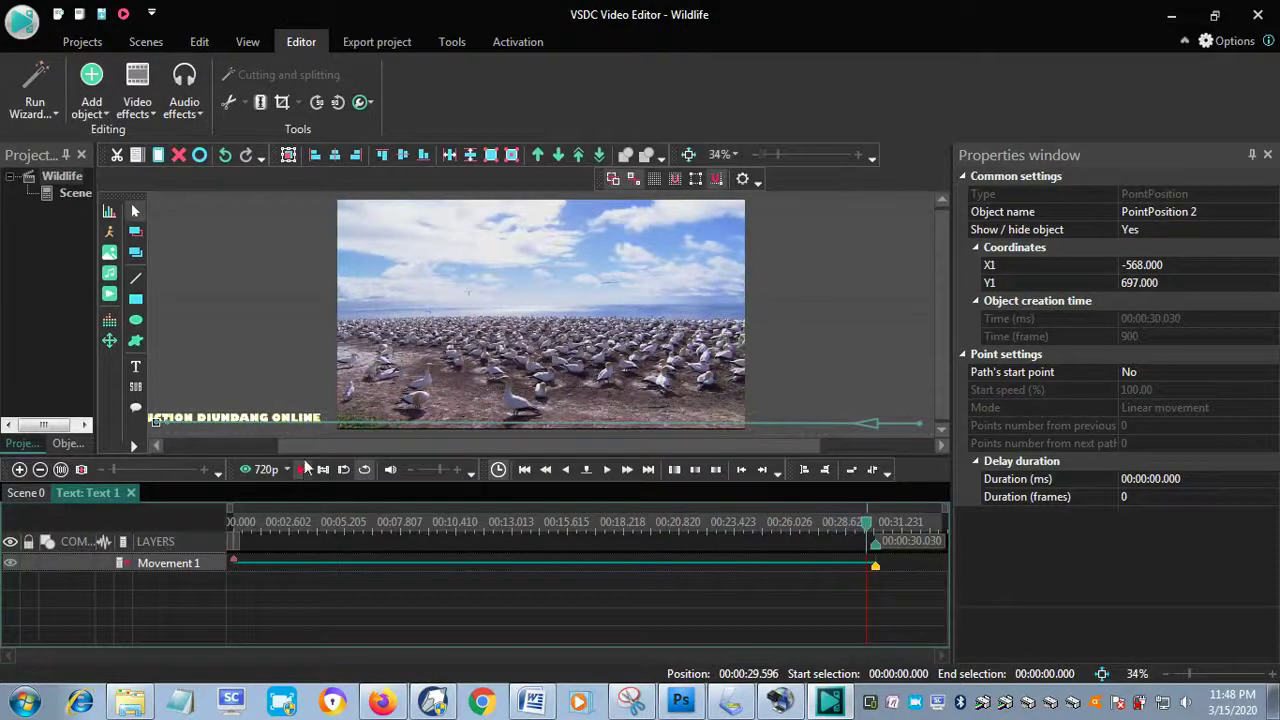
left_click(271, 371)
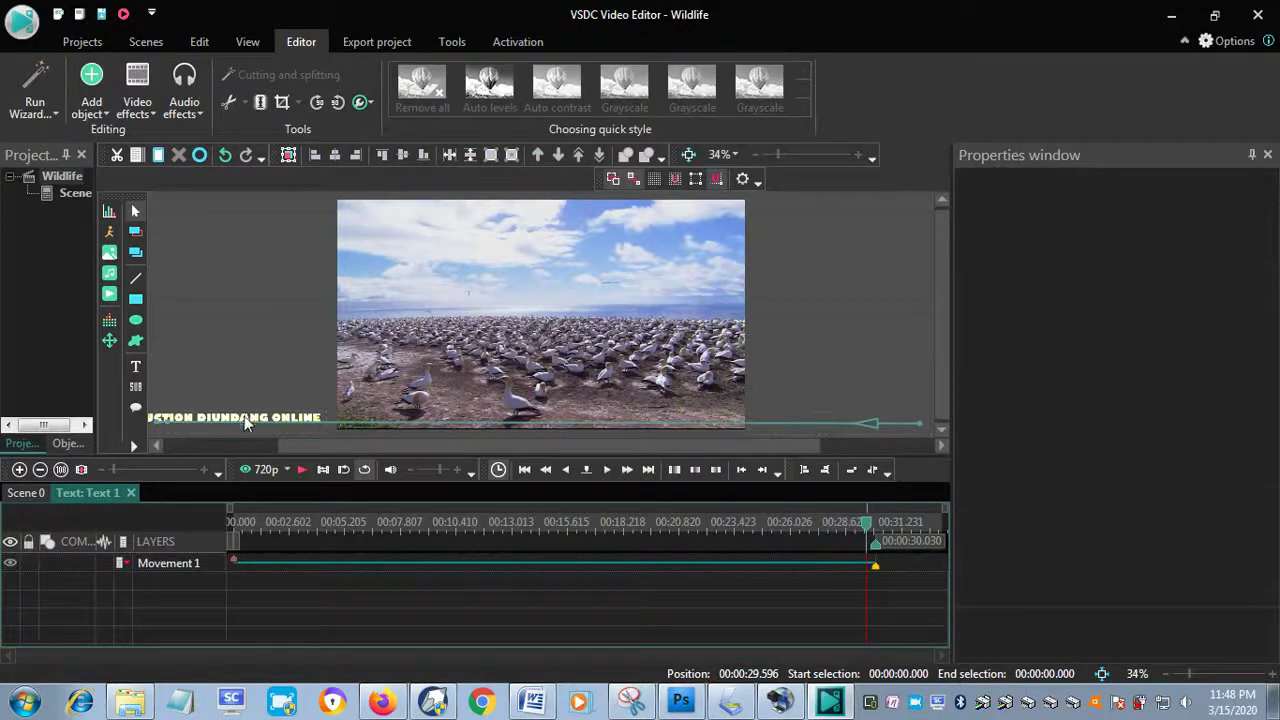
left_click_drag(866, 522, 200, 521)
left_click(33, 492)
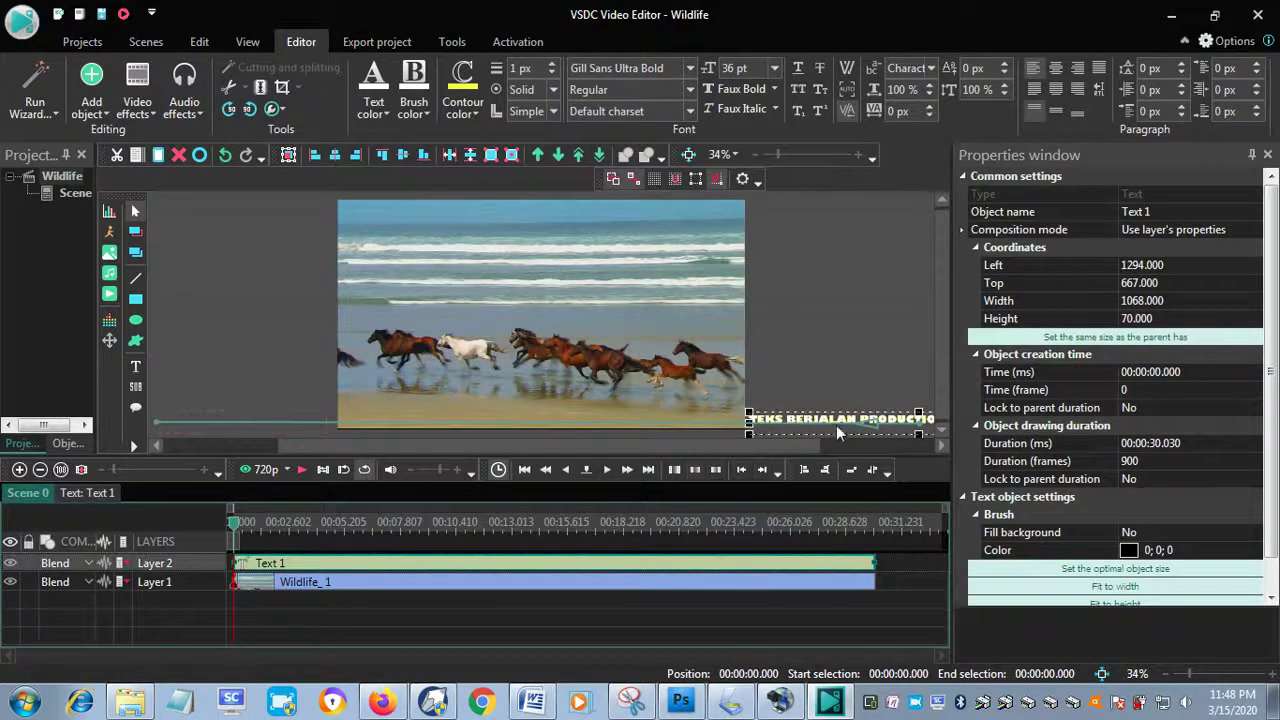
- Delete the Movement from the text object and return to the scene
left_click(86, 492)
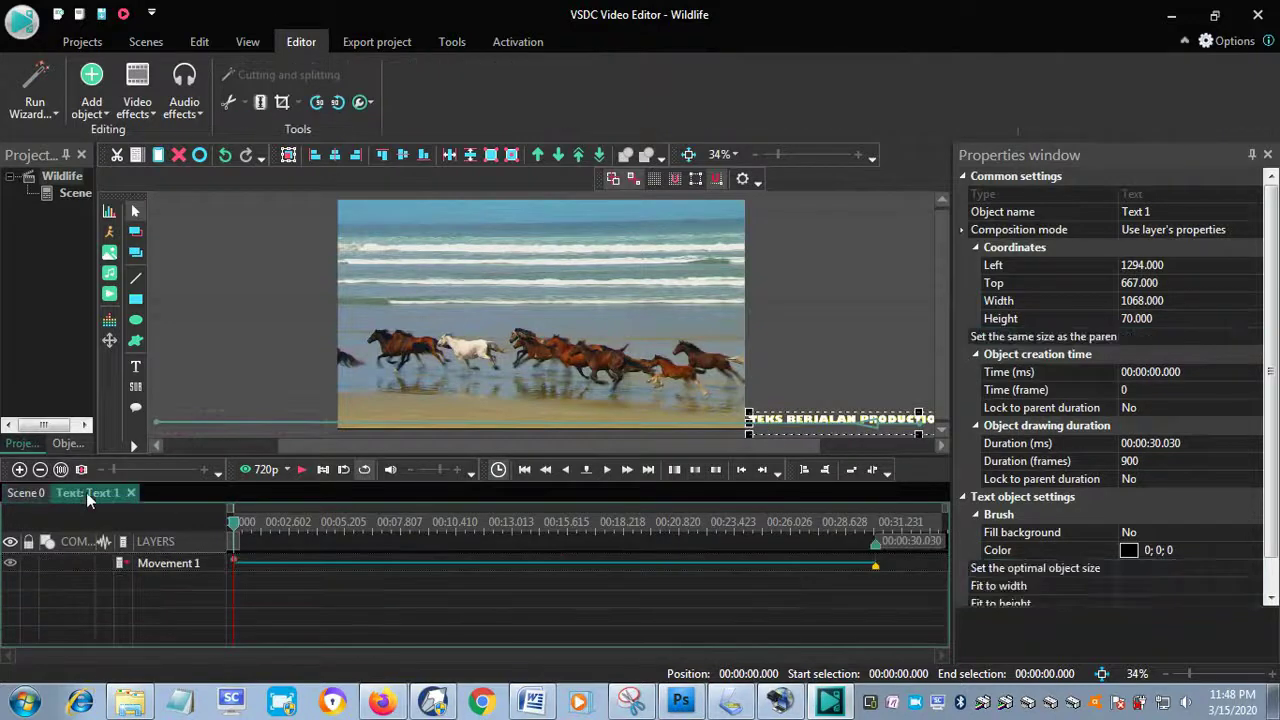
right_click(263, 564)
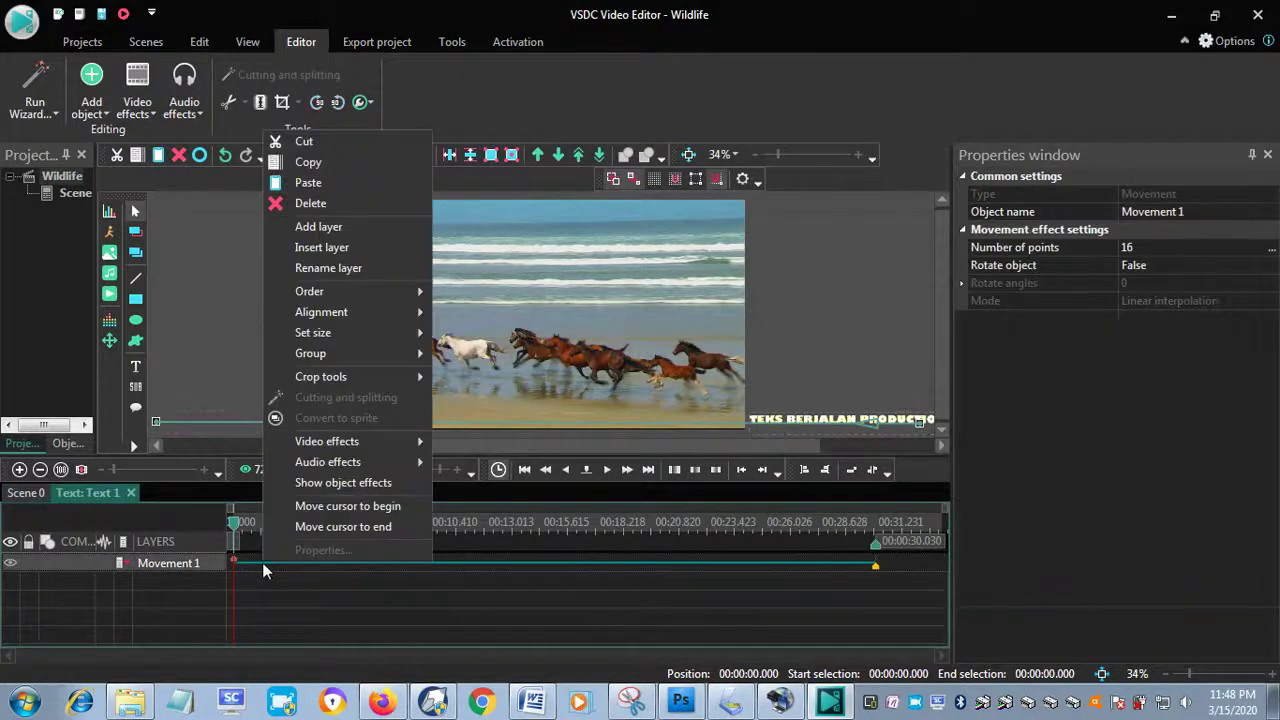
left_click(362, 204)
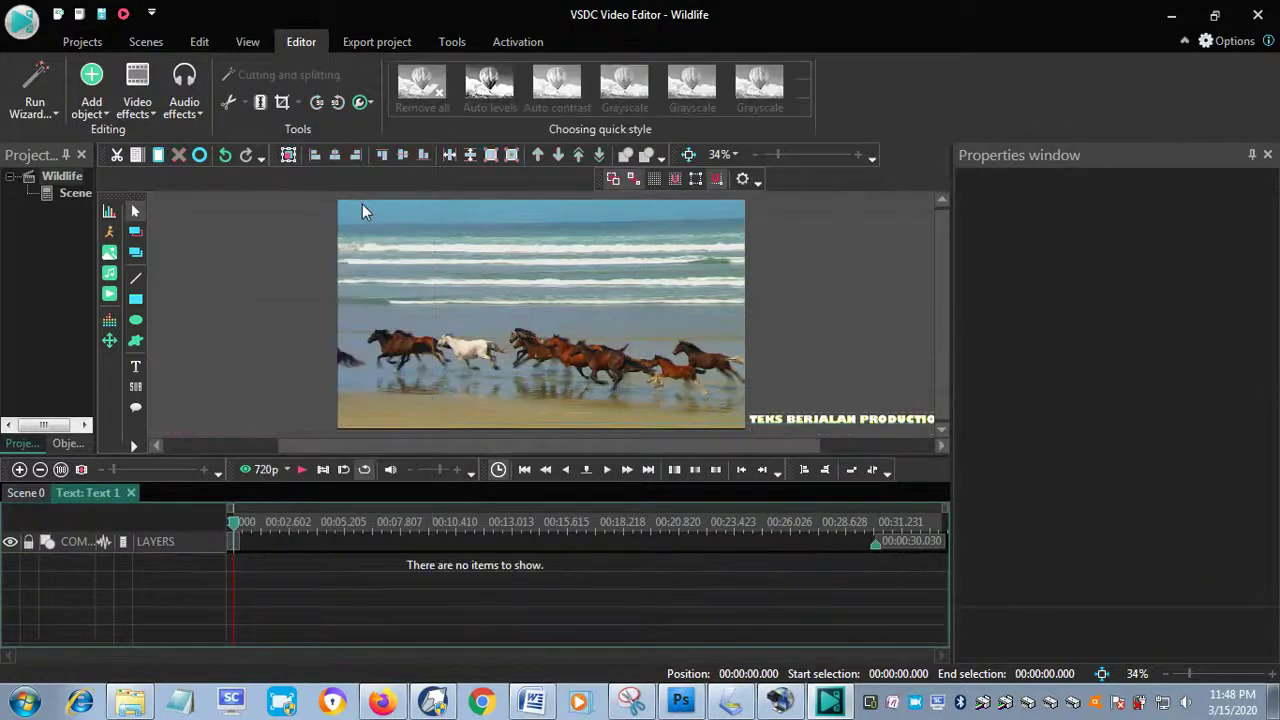
left_click(40, 493)
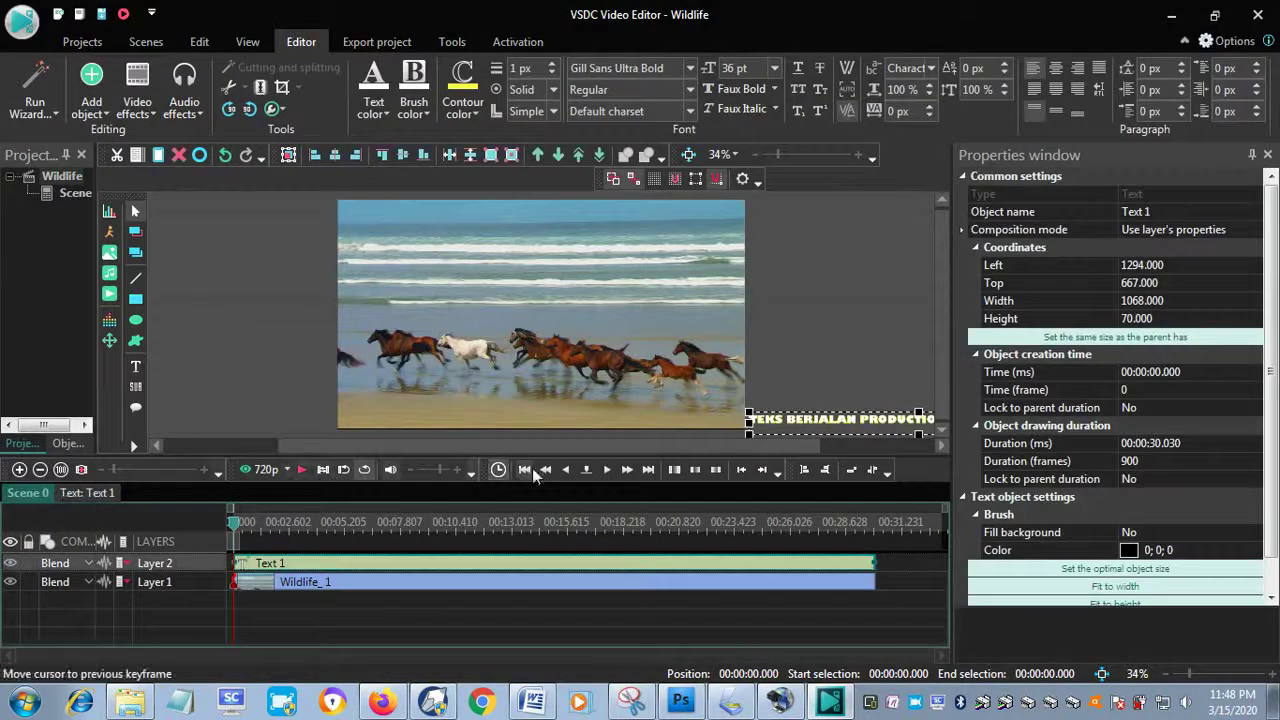
- Move the text directly below the video frame, to about 125 px left and 750 px top
scroll(945, 290, "down", 1)
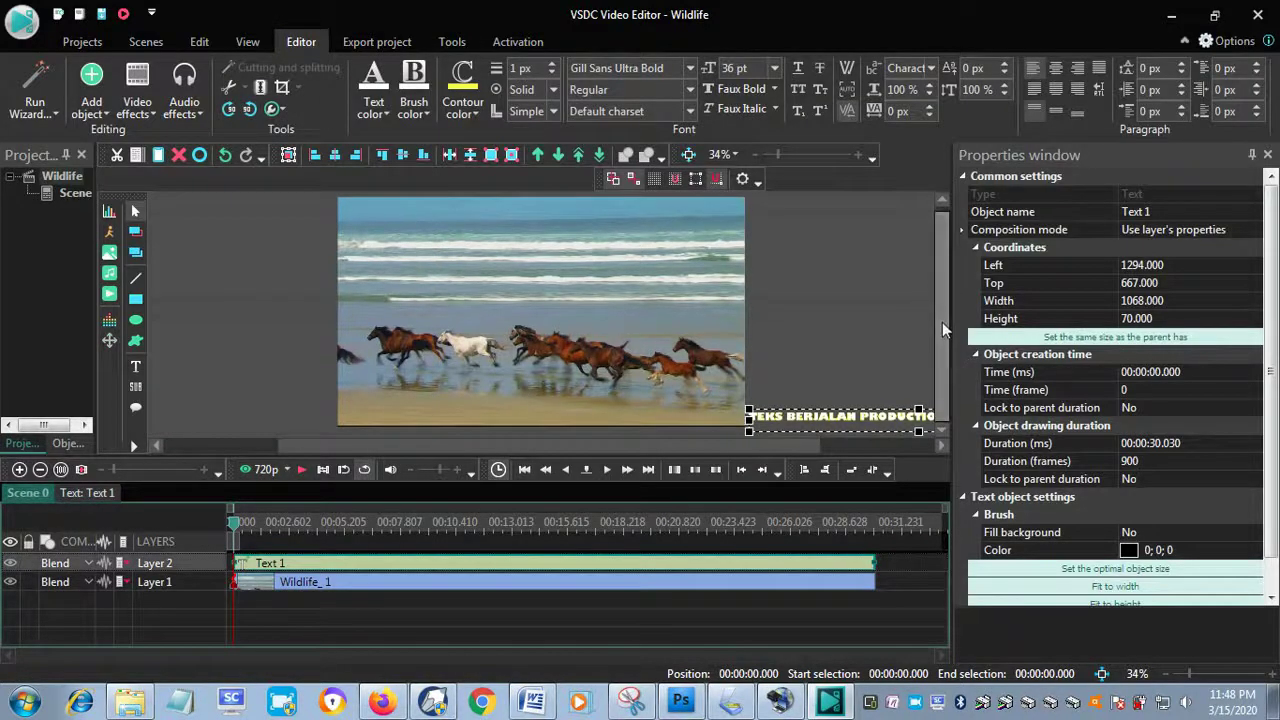
left_click(755, 155)
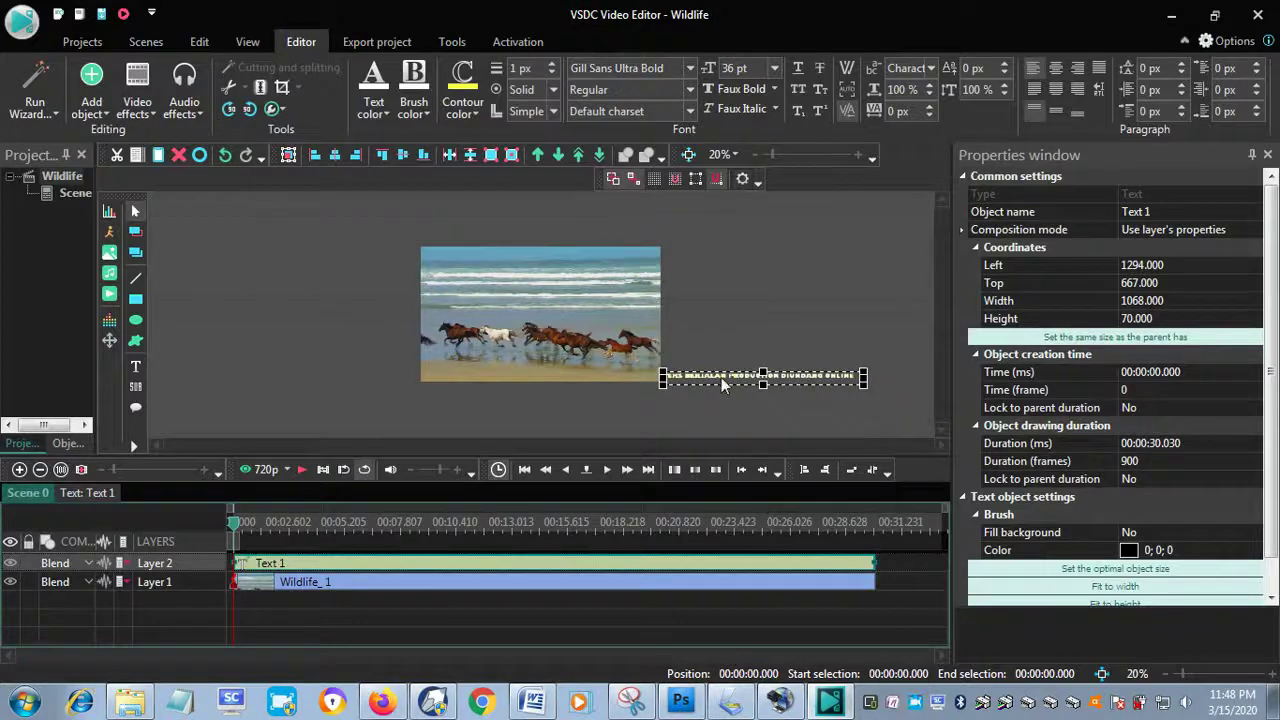
left_click_drag(721, 377, 500, 391)
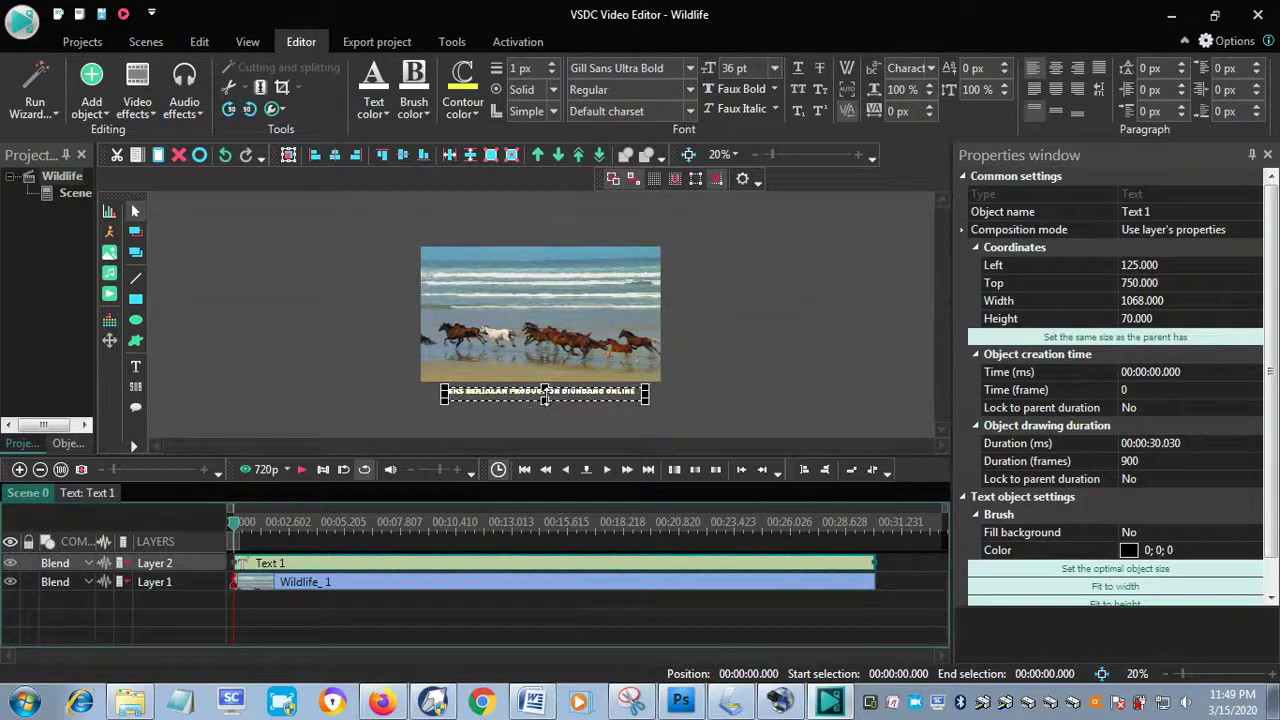
- Split the text into two lines, "TEKS BERJALAN" and "PRODUCTION DIUNDANG ONLINE", and extend its box to a height of 200 px
right_click(538, 397)
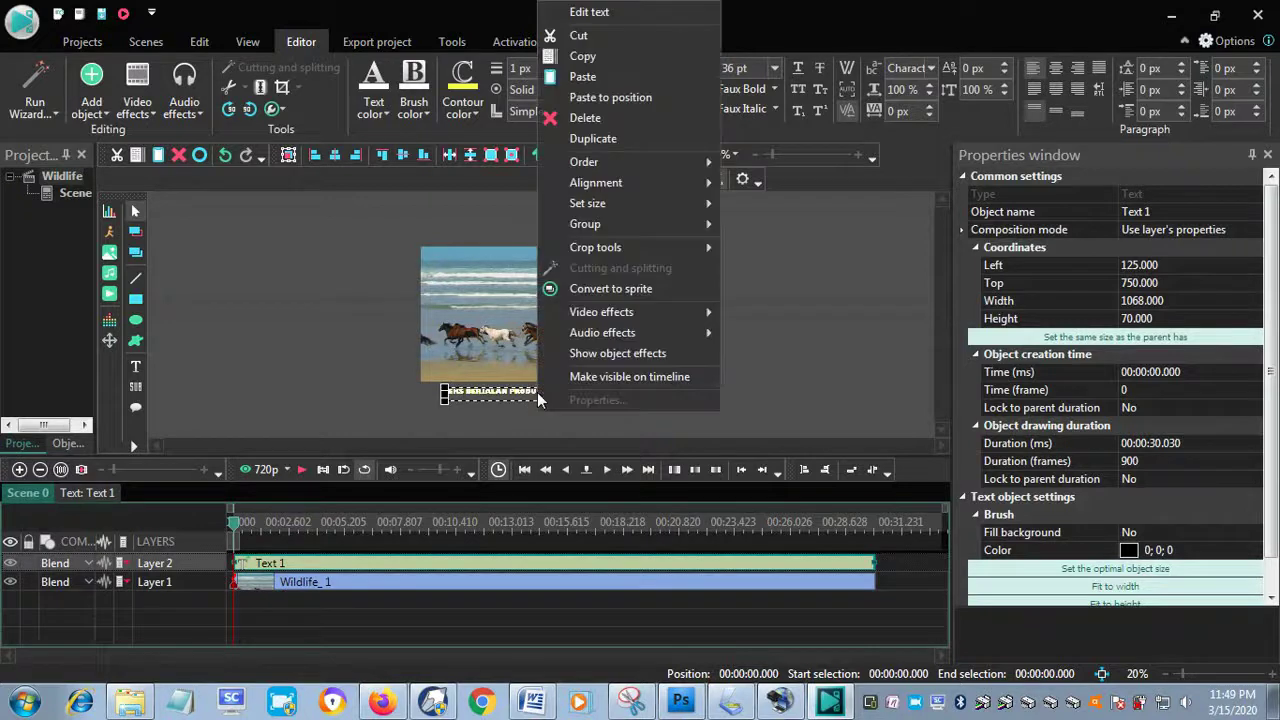
left_click(589, 12)
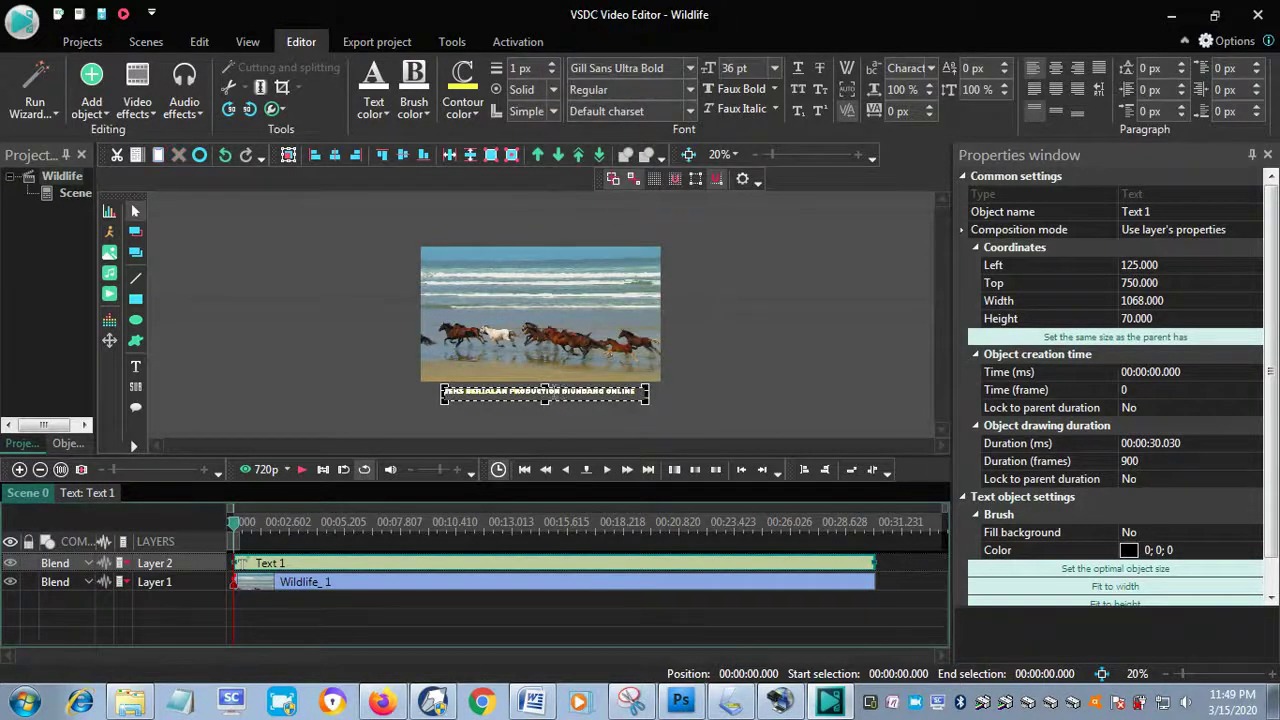
left_click(513, 393)
key("shift+End")
key("Delete")
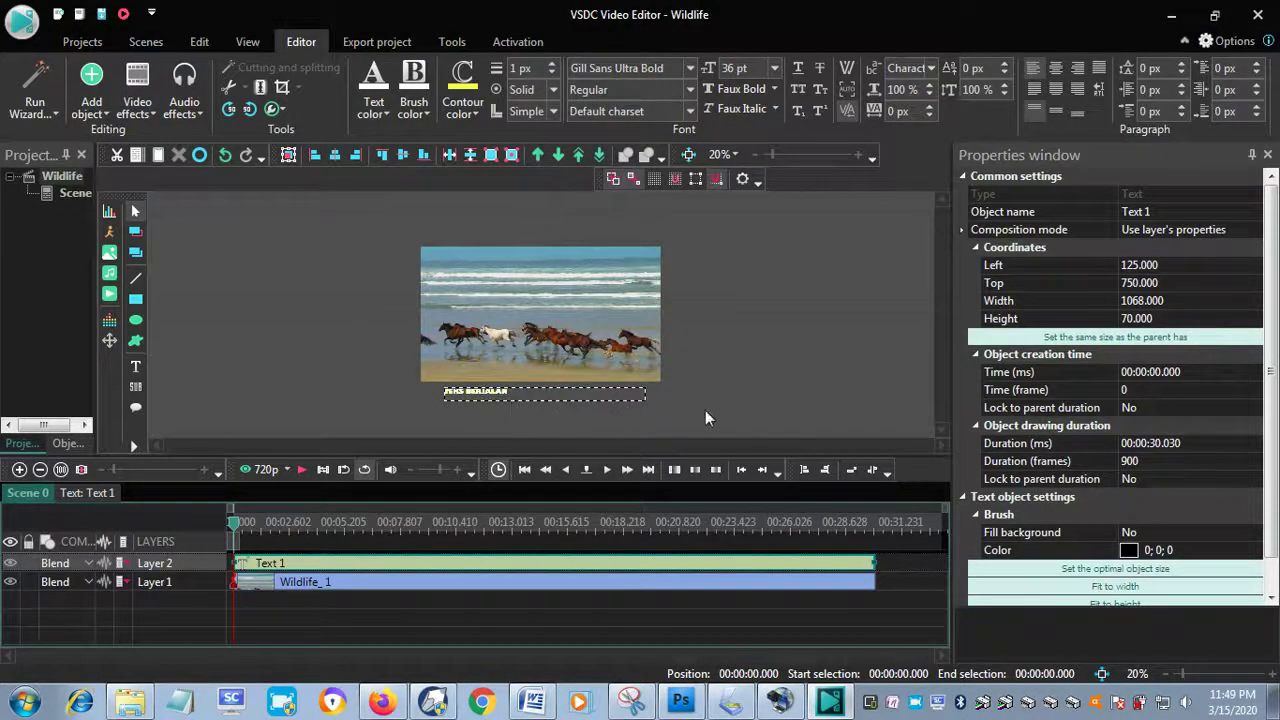
left_click(704, 418)
left_click(553, 390)
left_click_drag(544, 404, 544, 424)
- Center both lines of the text horizontally within the text box
double_click(515, 405)
key("ctrl+a")
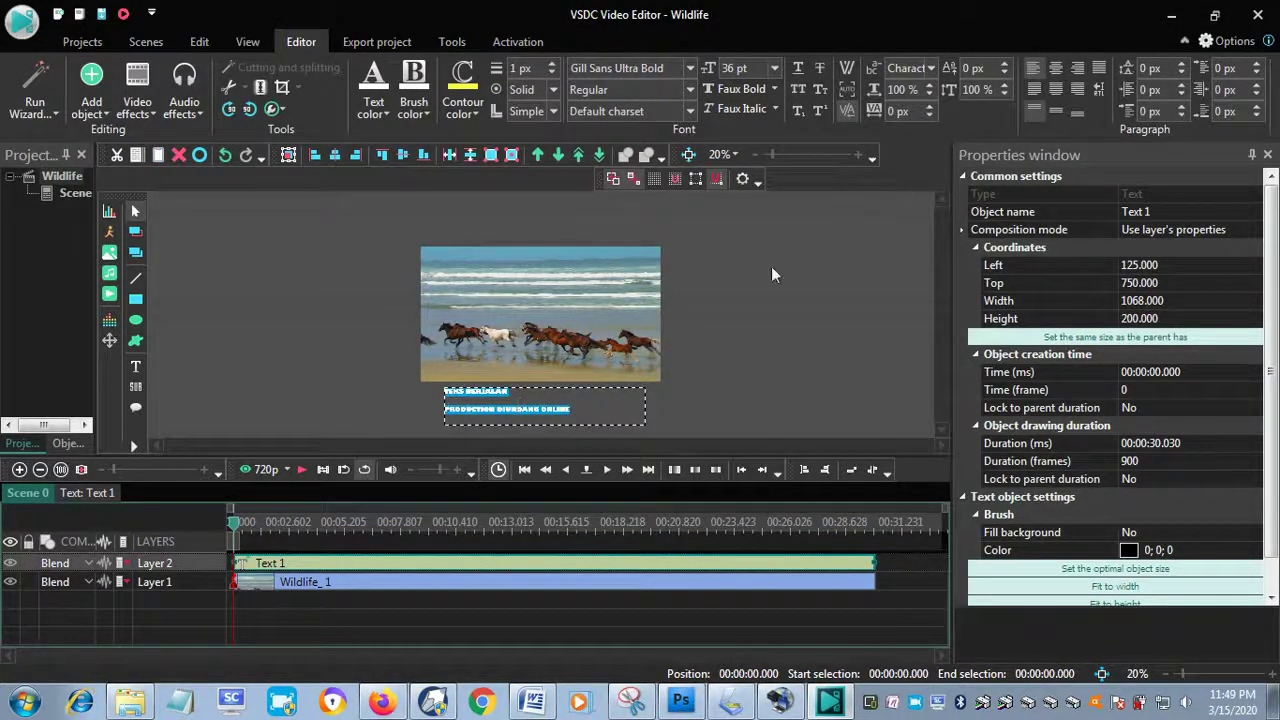
left_click(1056, 70)
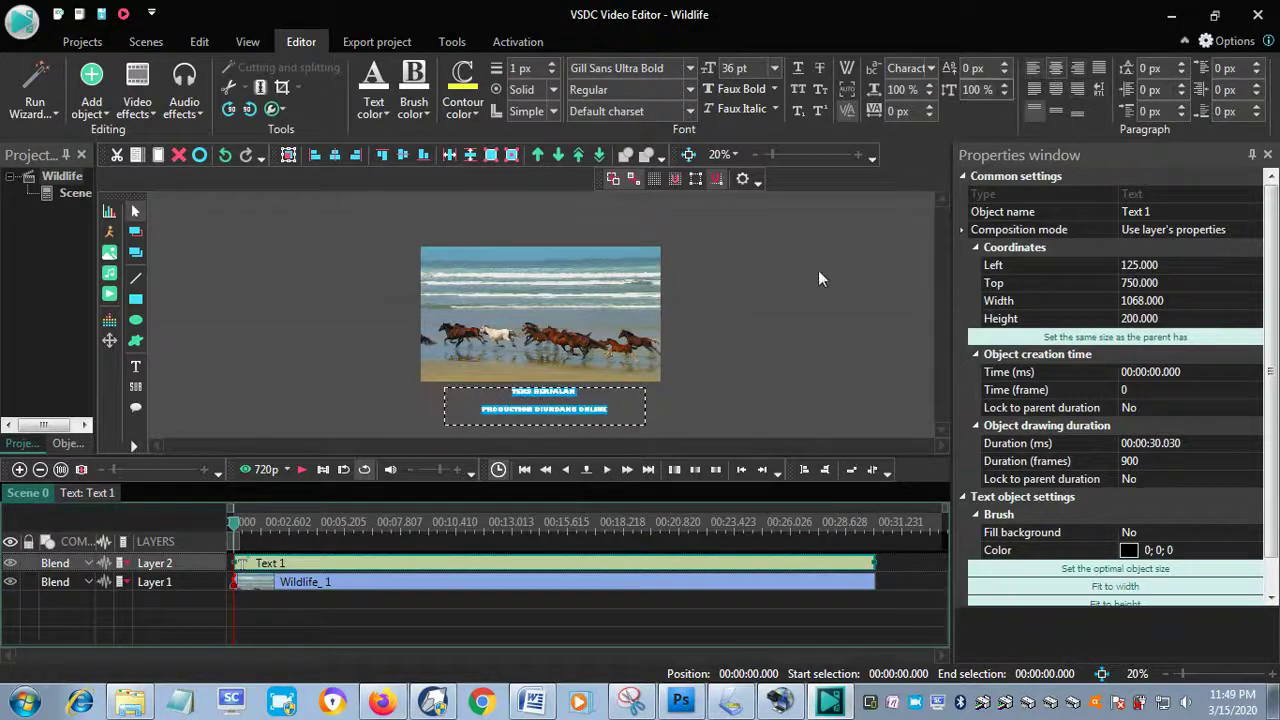
left_click(649, 383)
- Shorten the text box to 185 px high and nudge it just below the video frame, to 100 px left and 730 px top
left_click(545, 397)
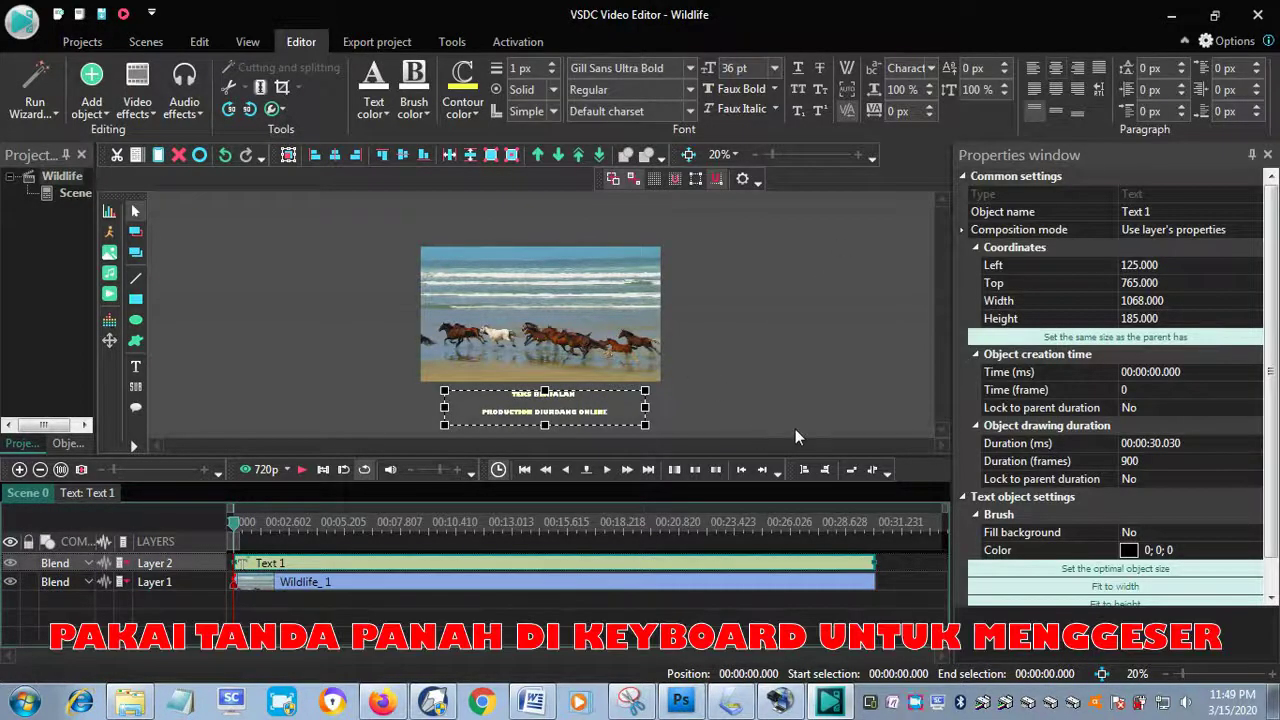
key("Up")
key("Up")
key("Up")
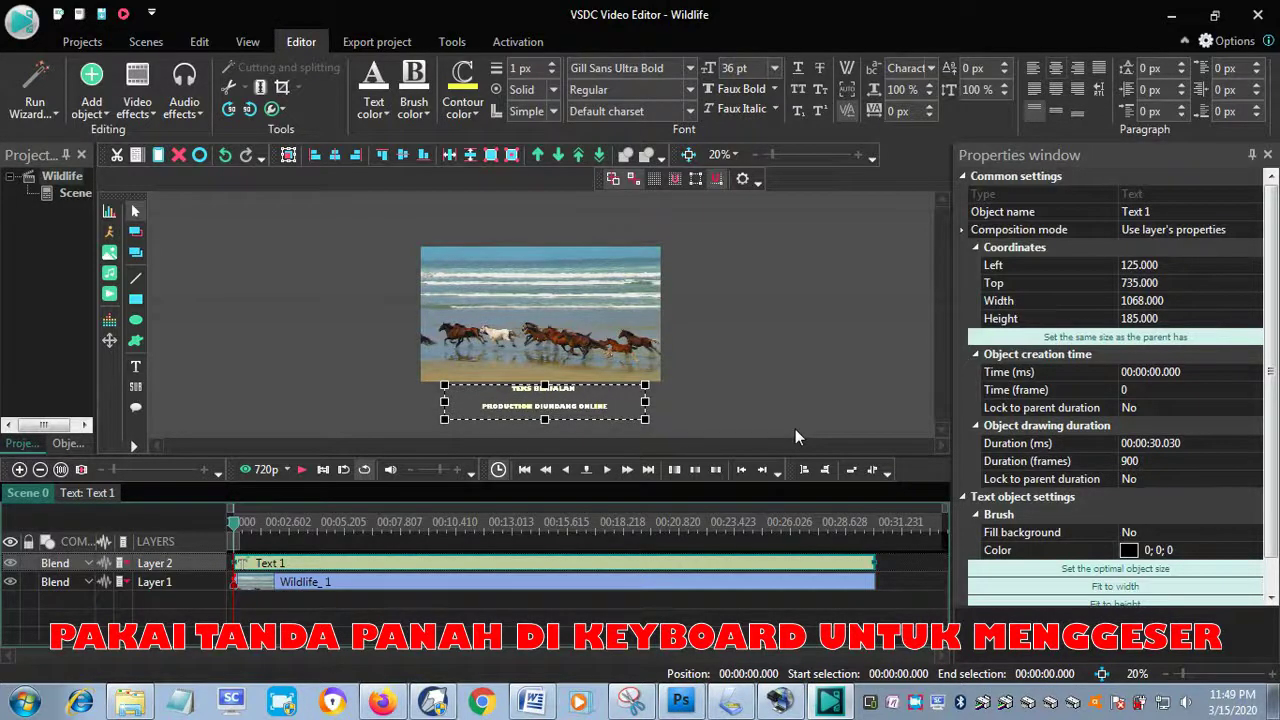
key("Left")
key("Left")
key("Left")
key("Up")
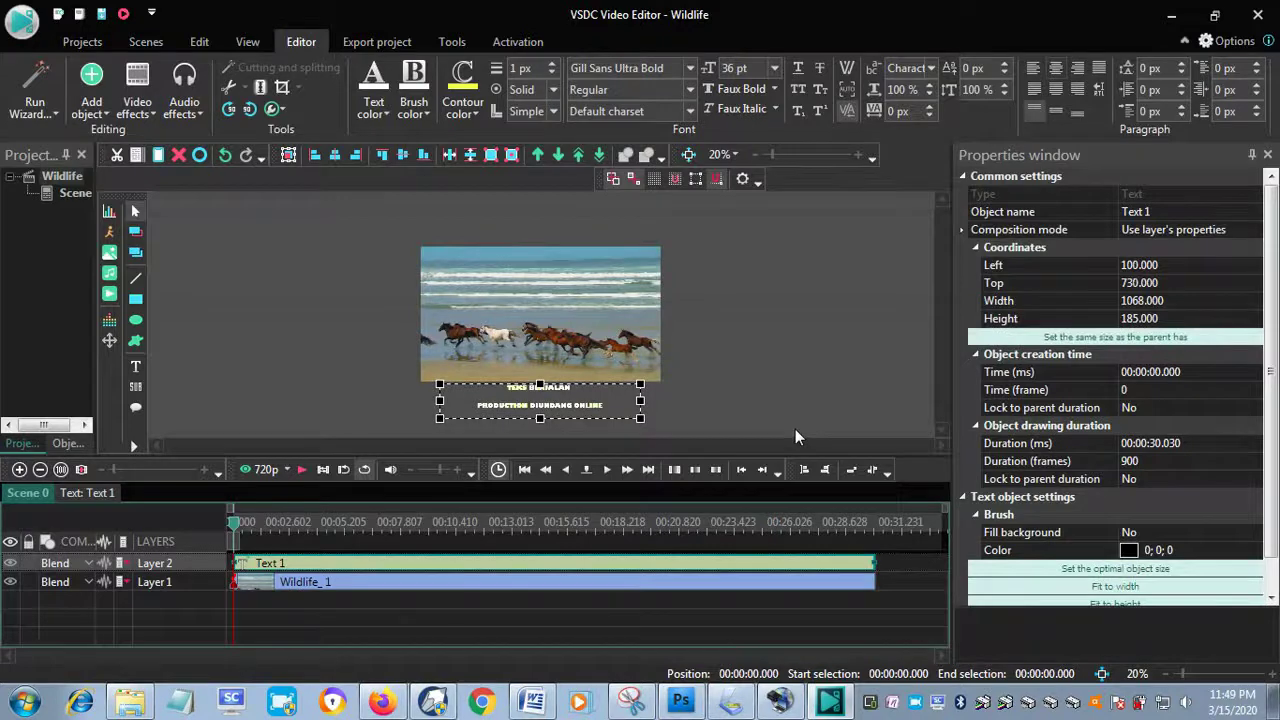
left_click(796, 430)
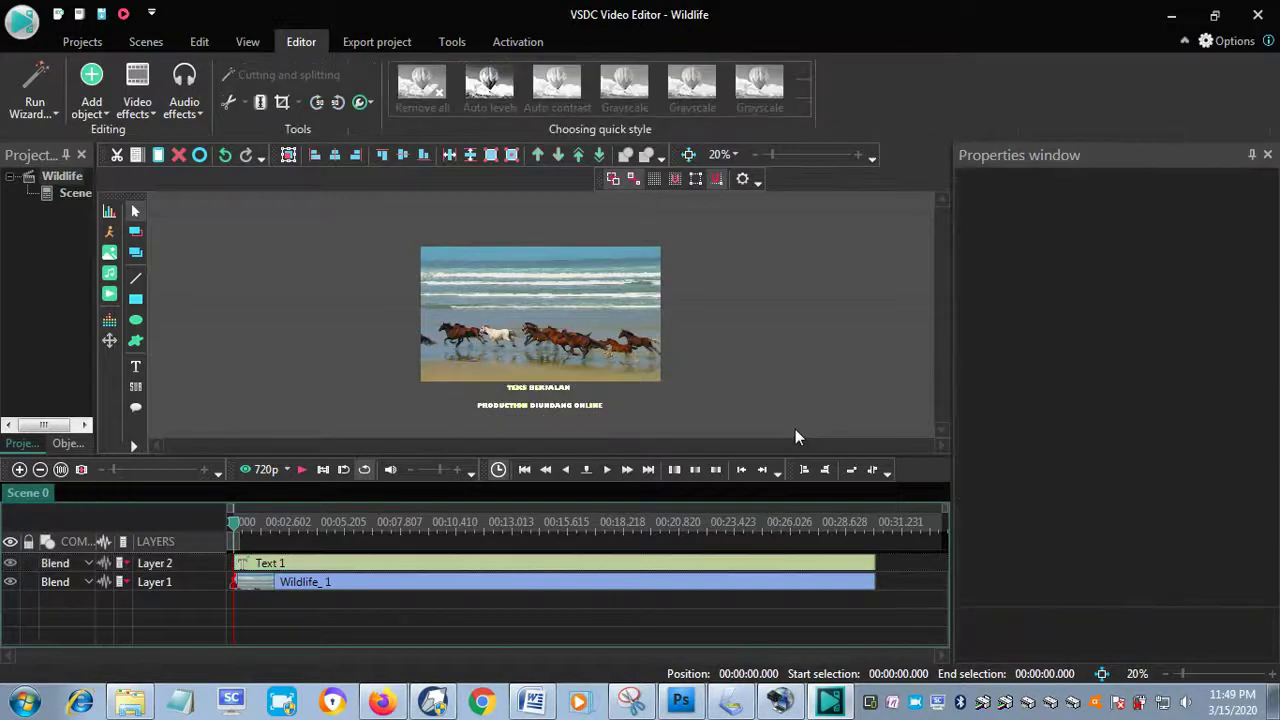
- Add a Movement to the text, lasting to the object end, with a vertical path ending above the frame at about X 635, Y -105
left_click(535, 397)
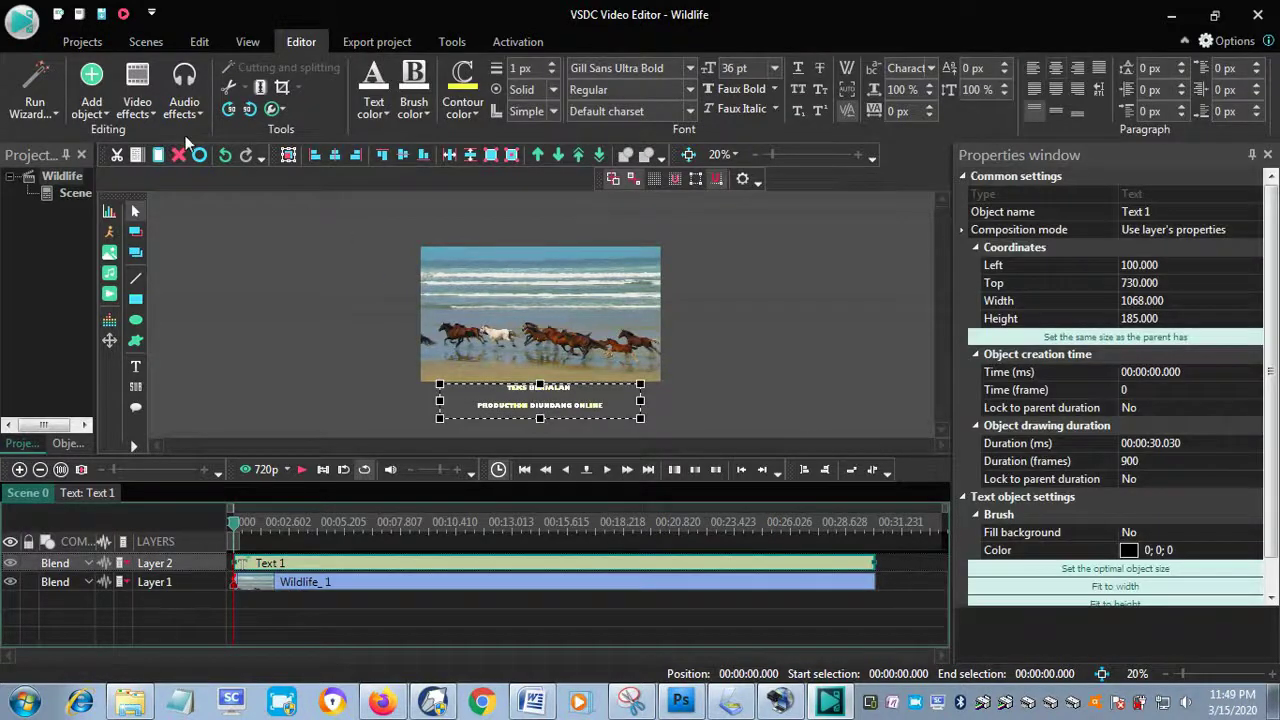
left_click(100, 116)
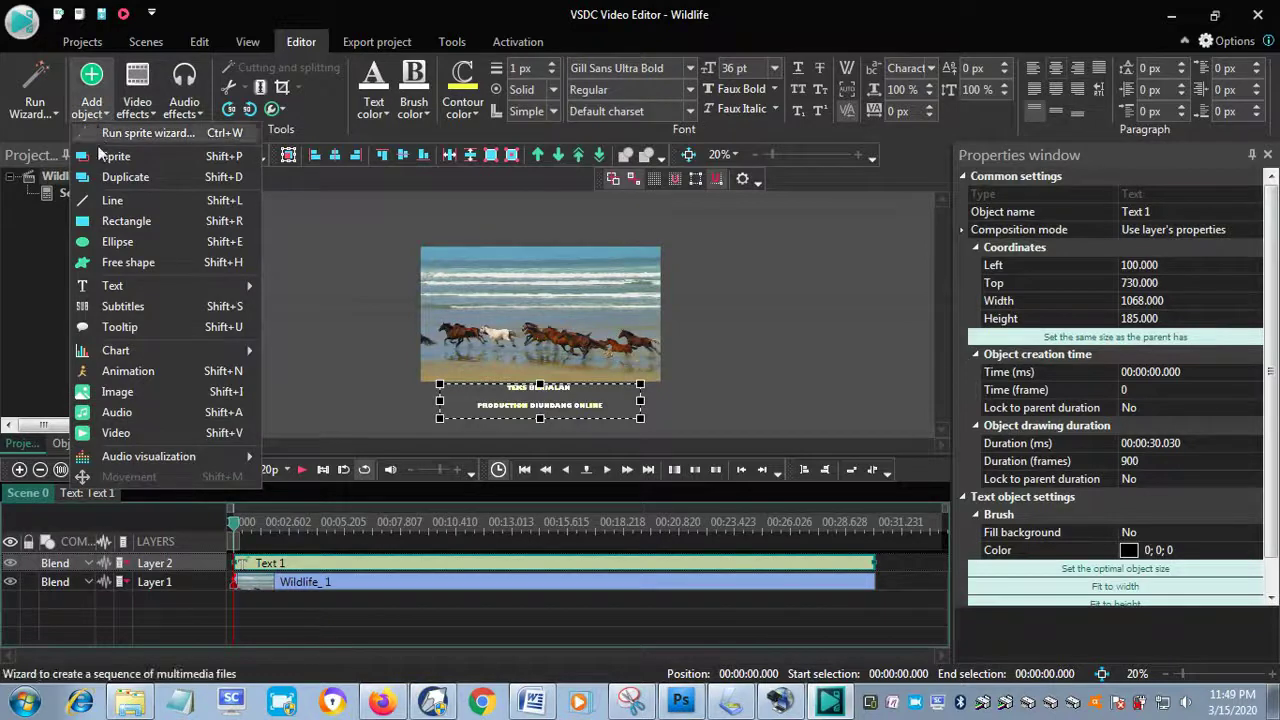
left_click(20, 494)
left_click(85, 494)
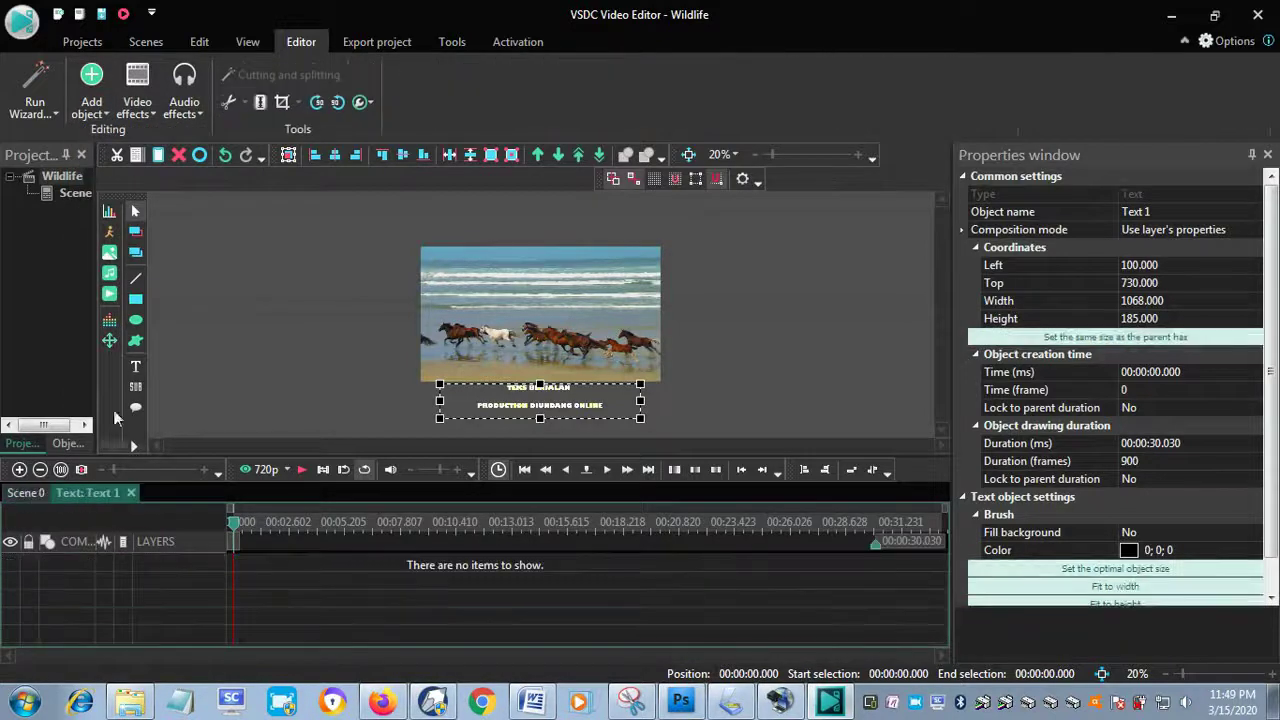
left_click(92, 100)
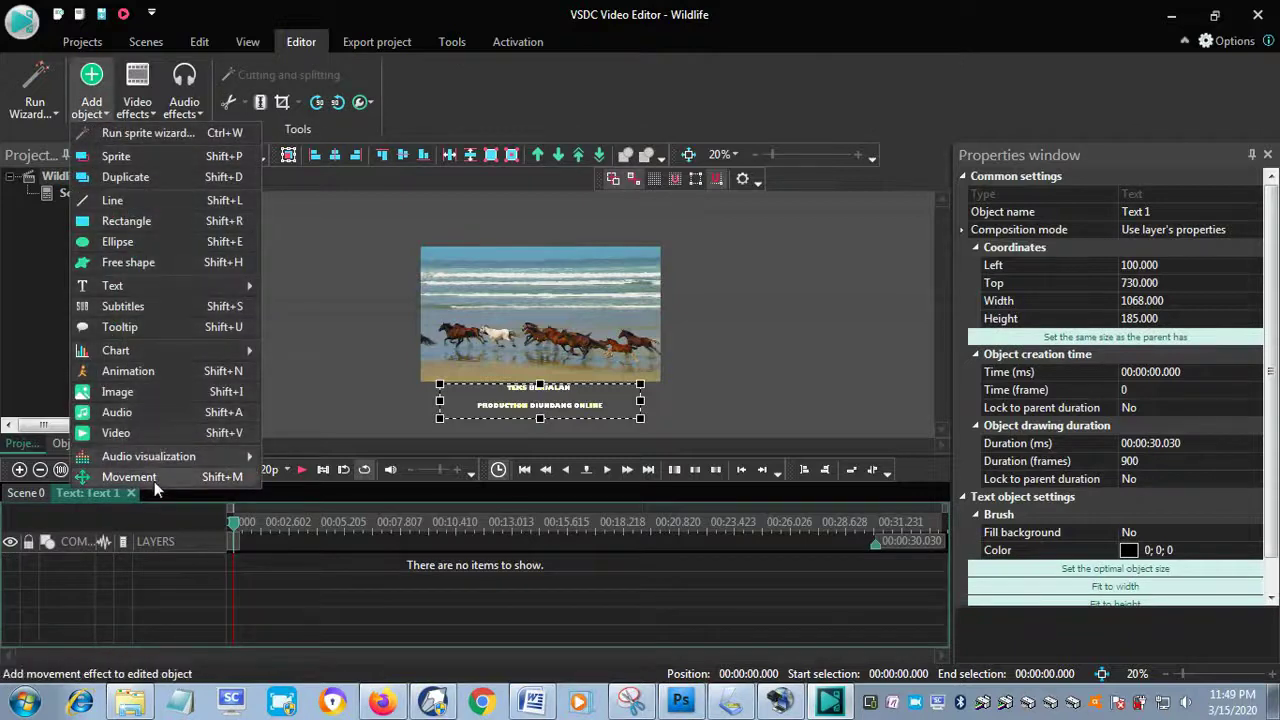
left_click(154, 479)
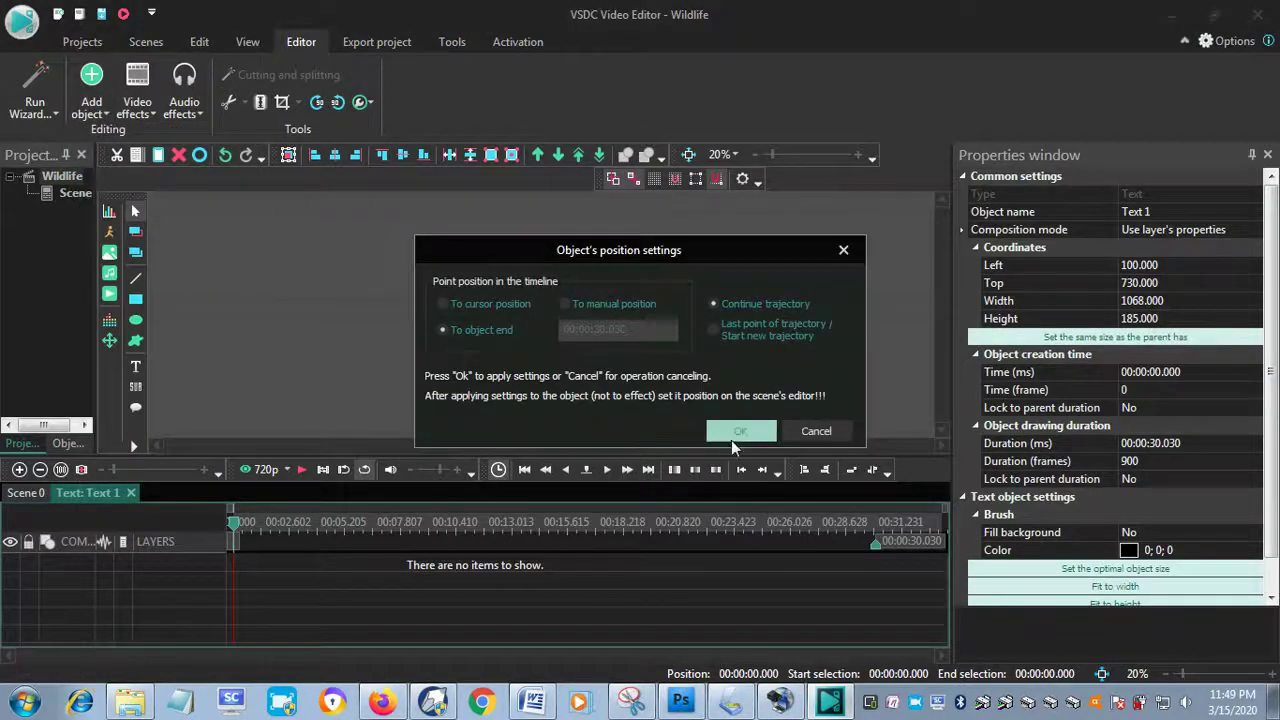
left_click(731, 432)
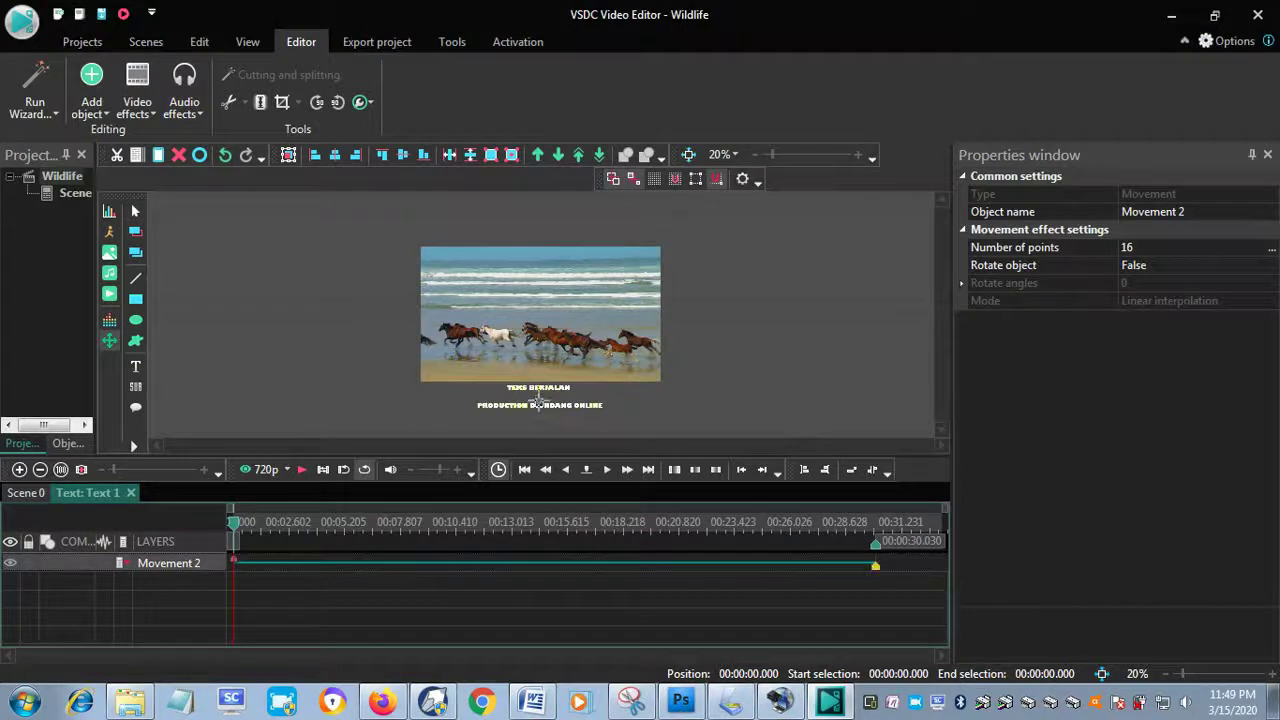
left_click(539, 398)
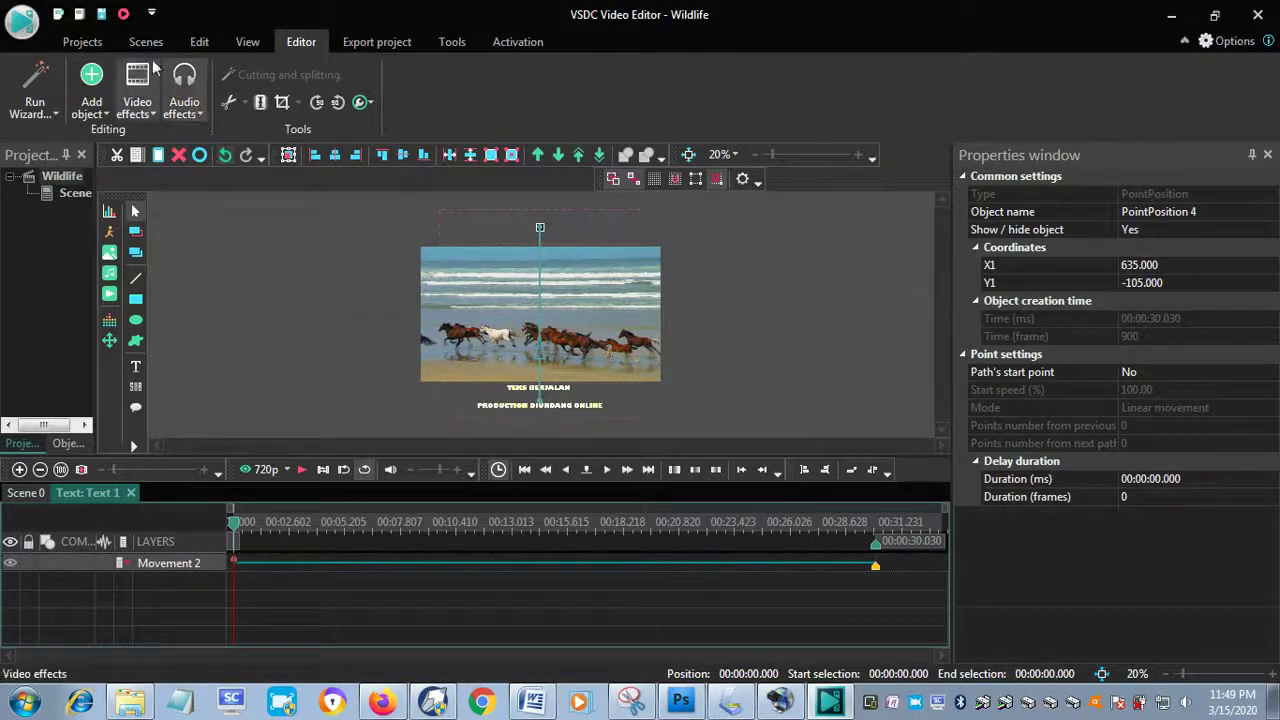
- Preview the scene to check the text rising through the video, and return to the editor
left_click(84, 44)
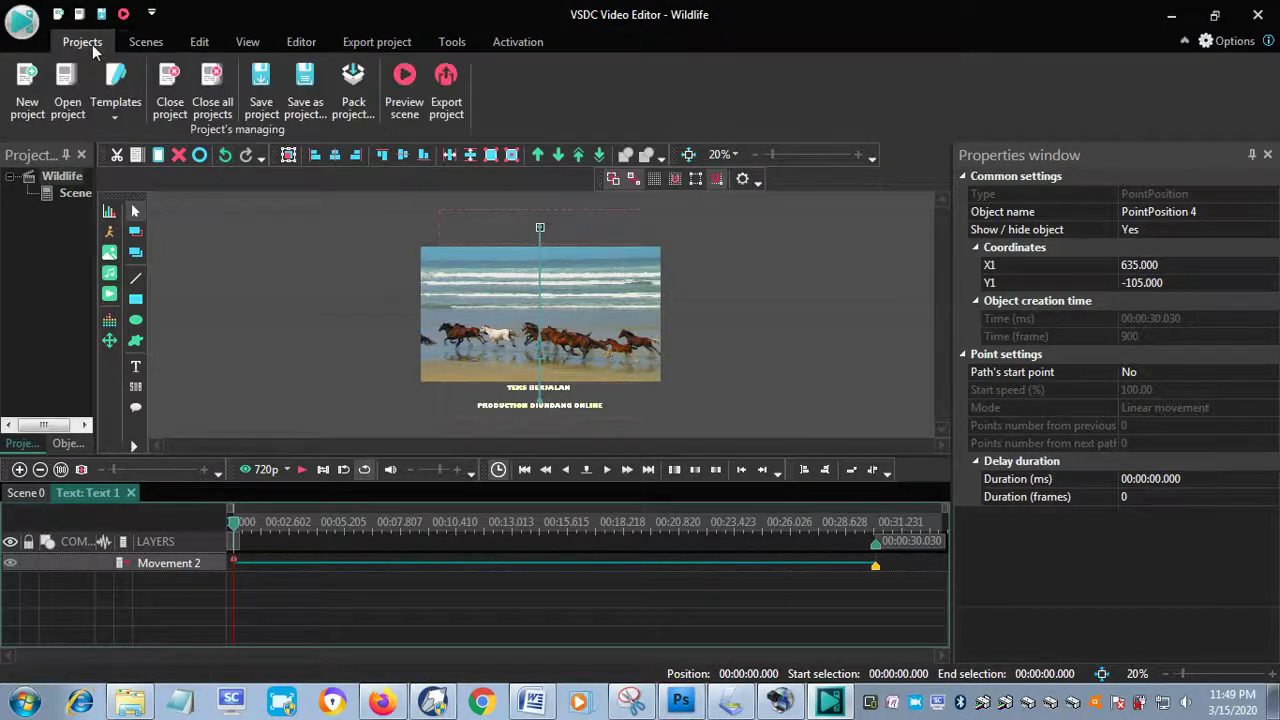
left_click(405, 106)
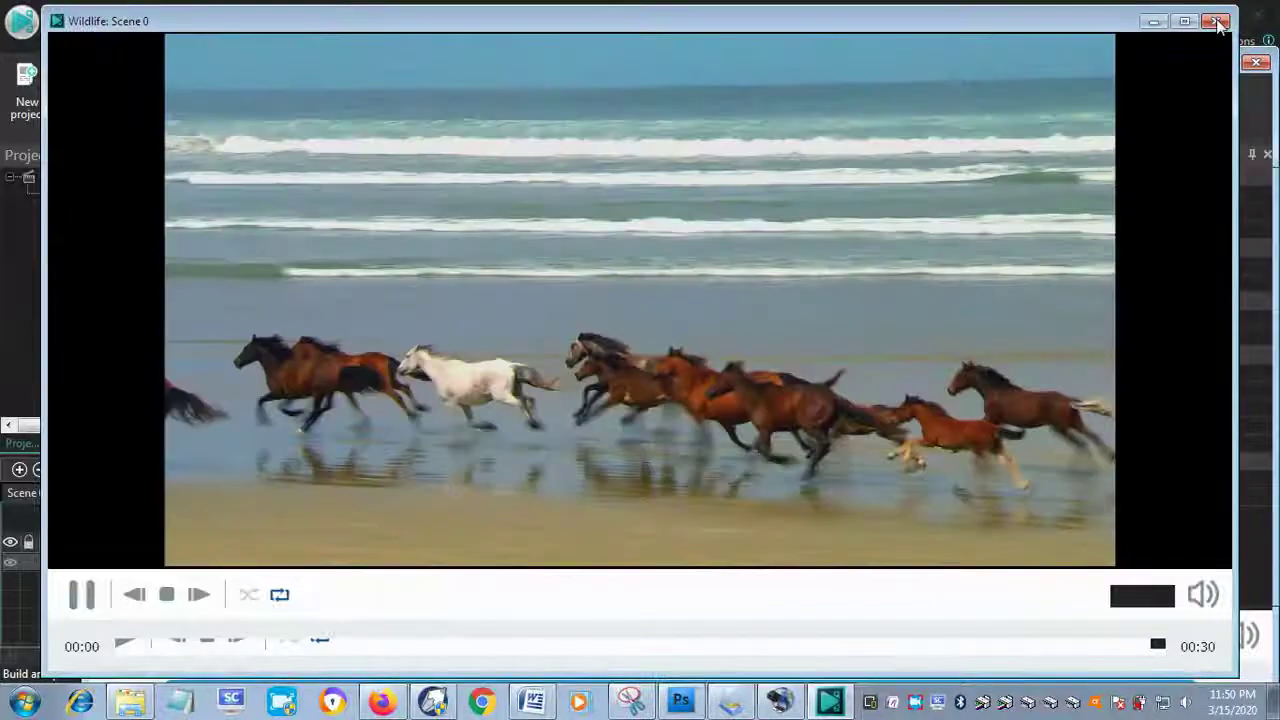
left_click(1218, 22)
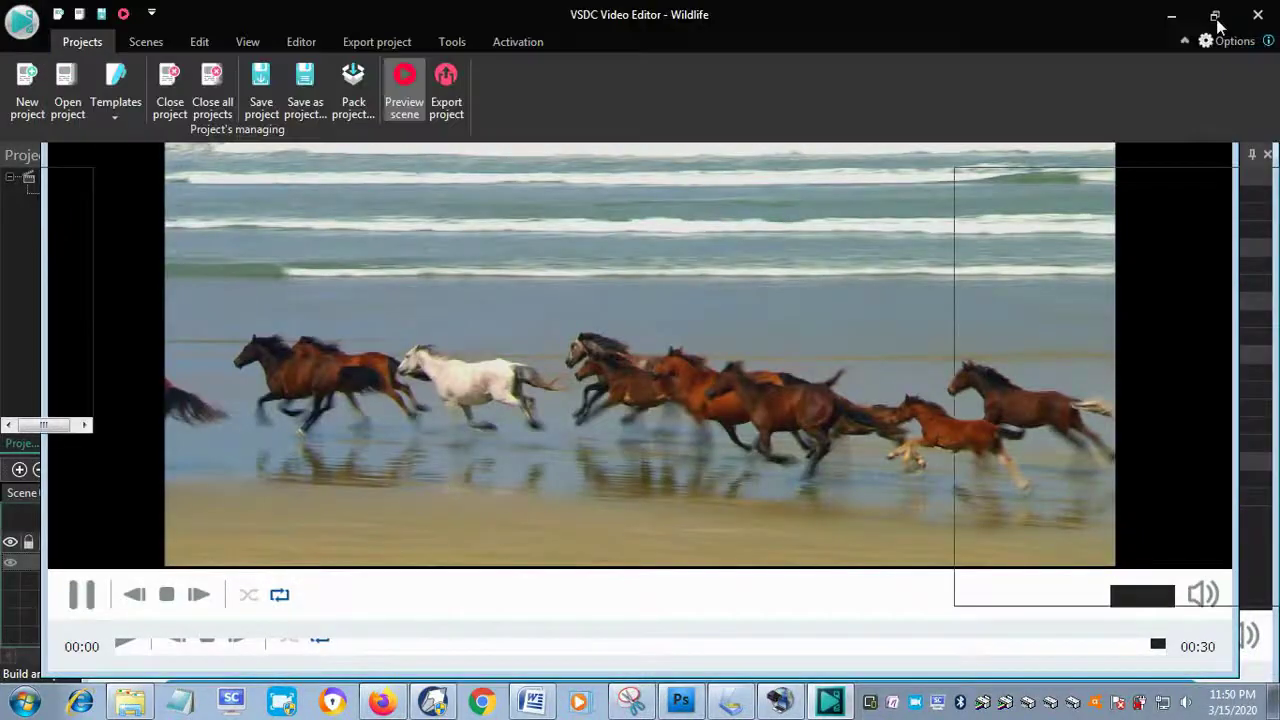
left_click(758, 335)
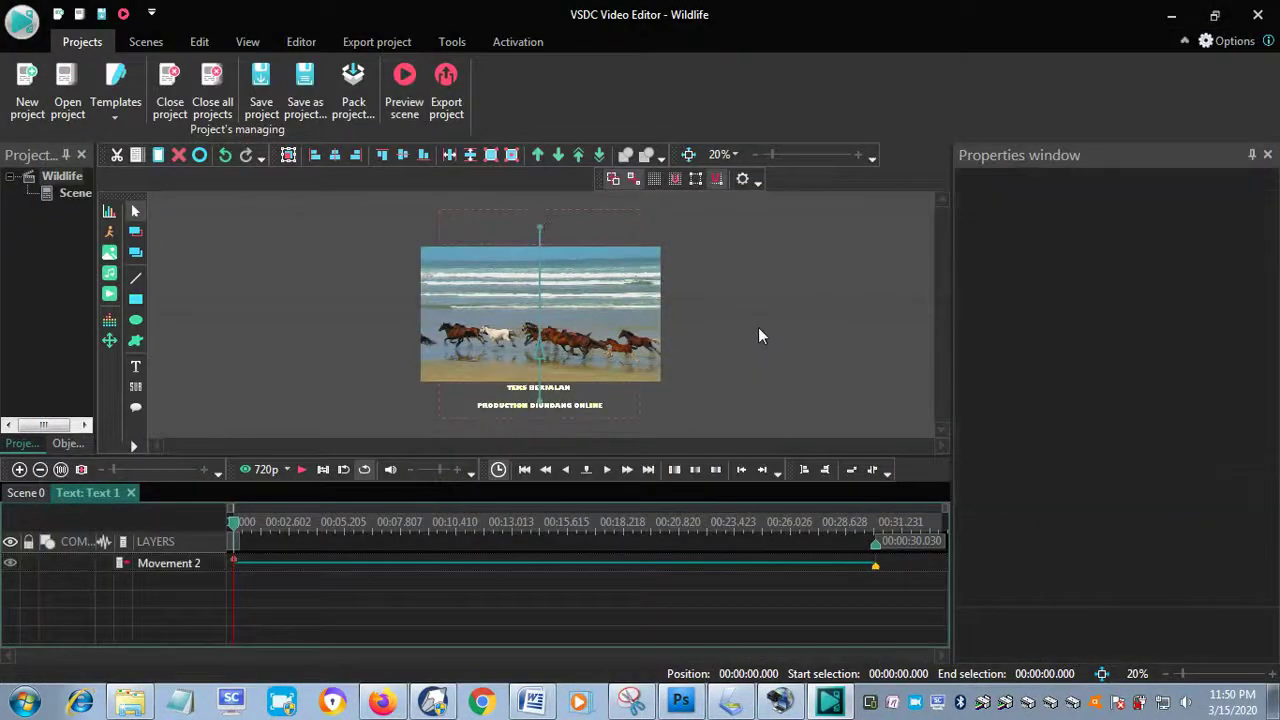
- Open the export settings for the Wildlife project
left_click(390, 42)
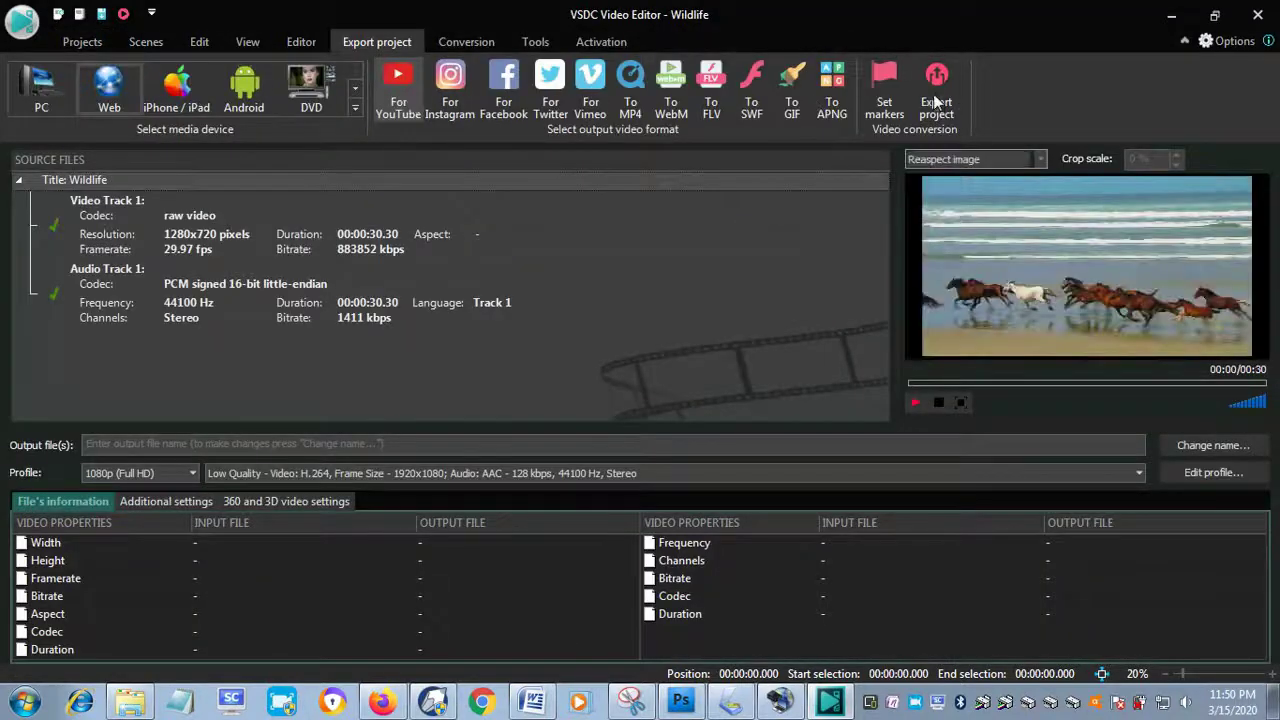